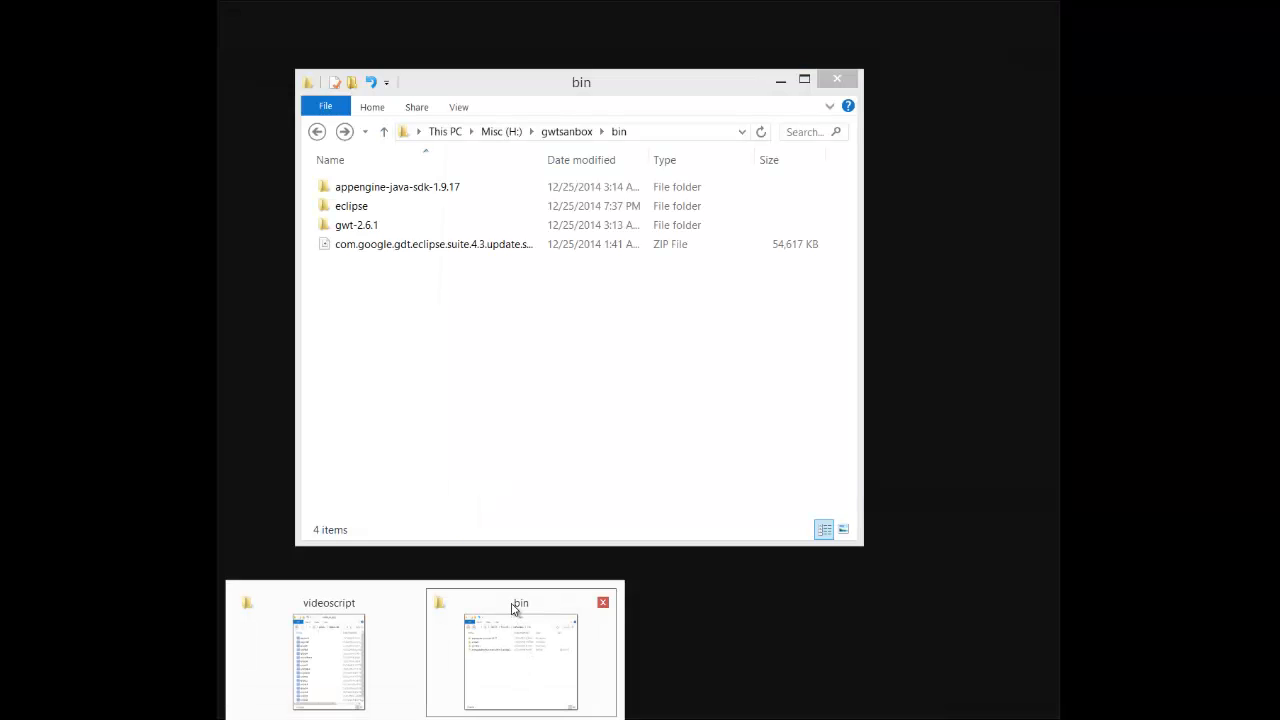
# - Open the download folder inside gwtsanbox in File Explorer
pyautogui.click(511, 609)
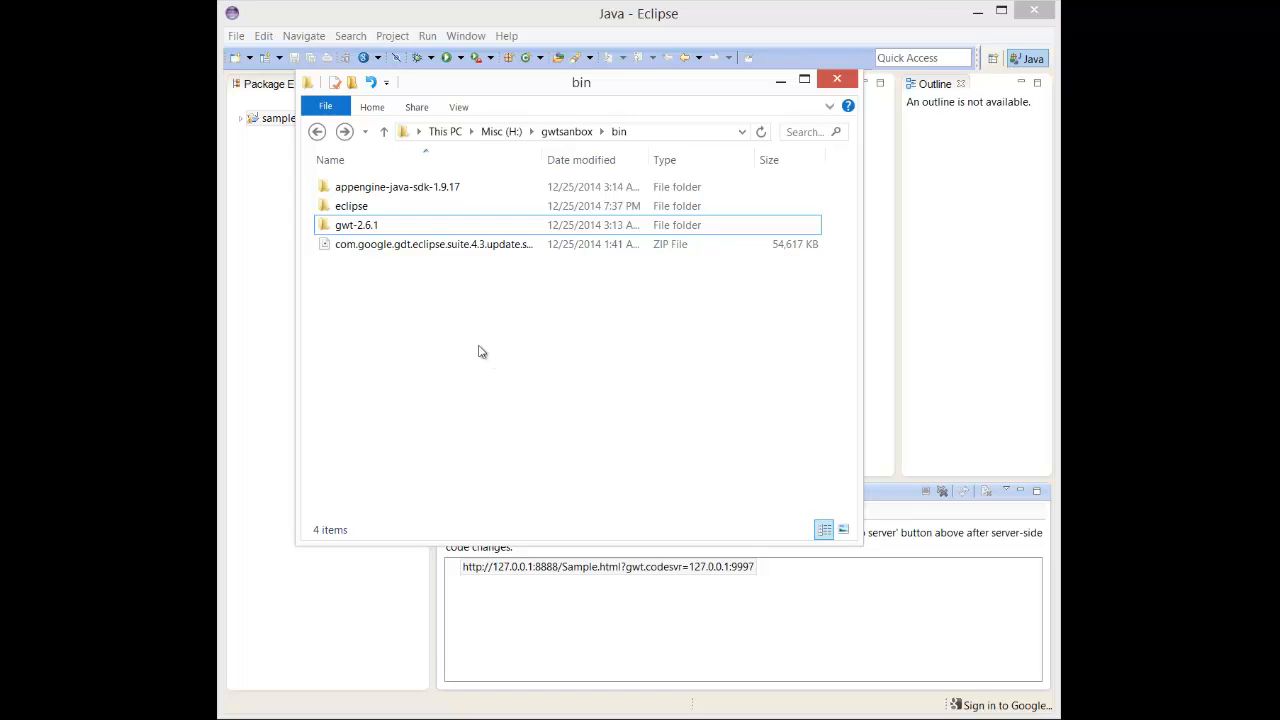
pyautogui.click(317, 131)
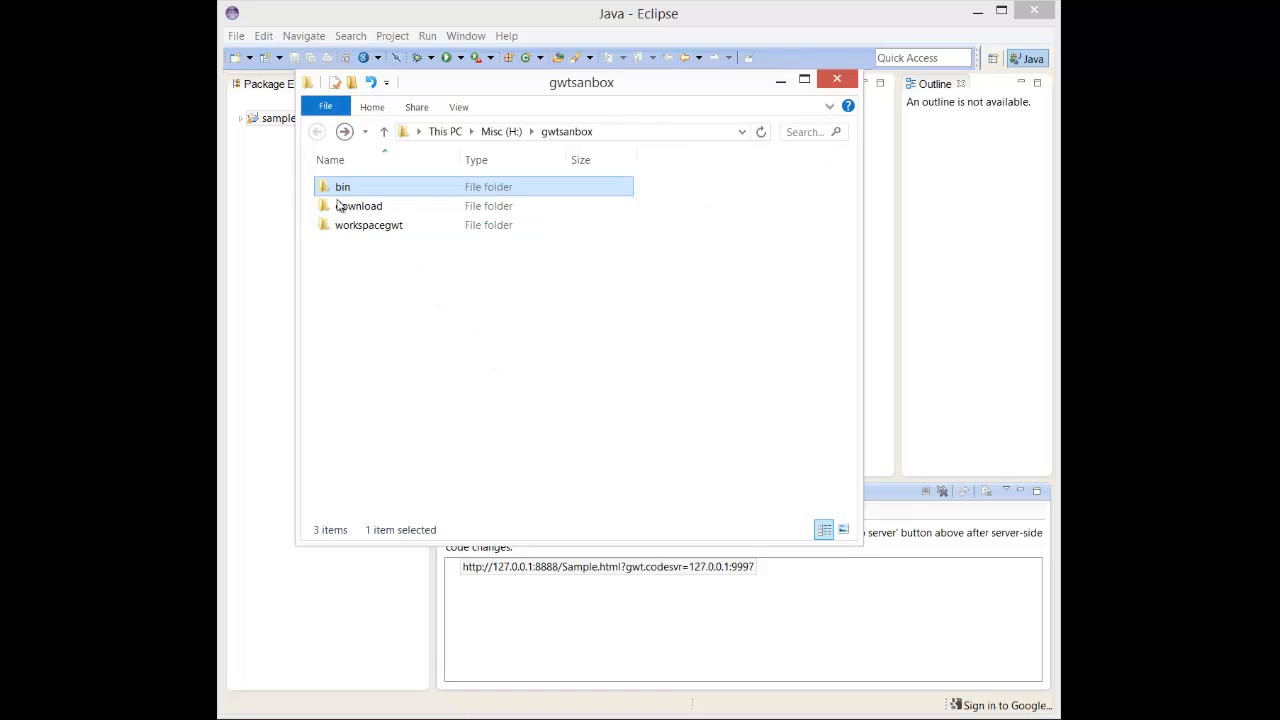
pyautogui.click(340, 206)
pyautogui.doubleClick(340, 206)
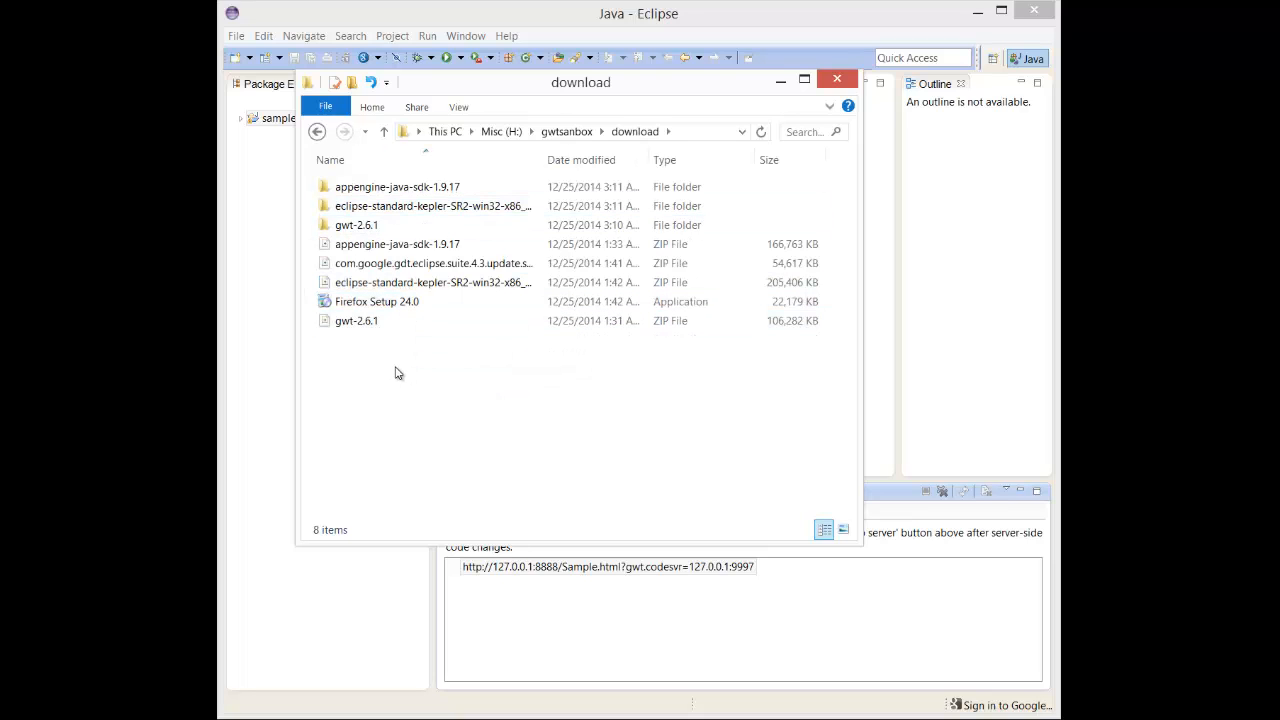
# - Launch the Firefox Setup 24.0 installer from the download folder
pyautogui.click(409, 306)
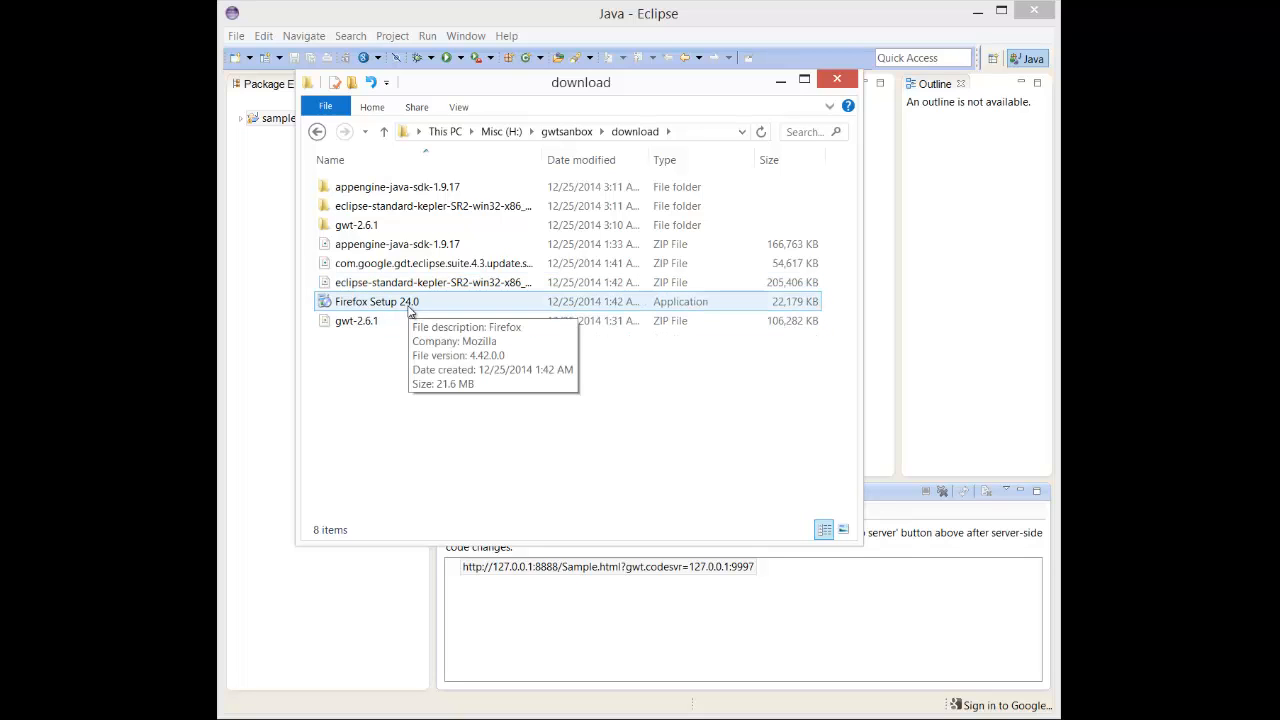
pyautogui.doubleClick(408, 306)
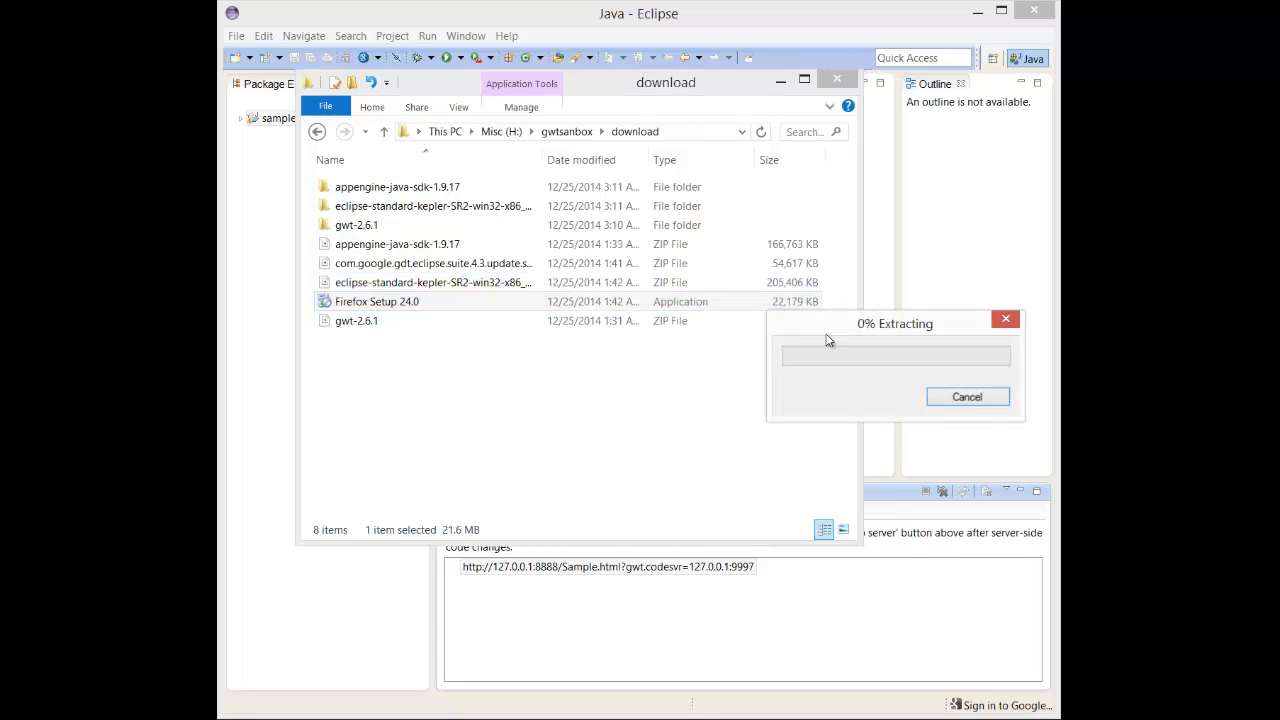
pyautogui.moveTo(837, 331); pyautogui.dragTo(423, 345)
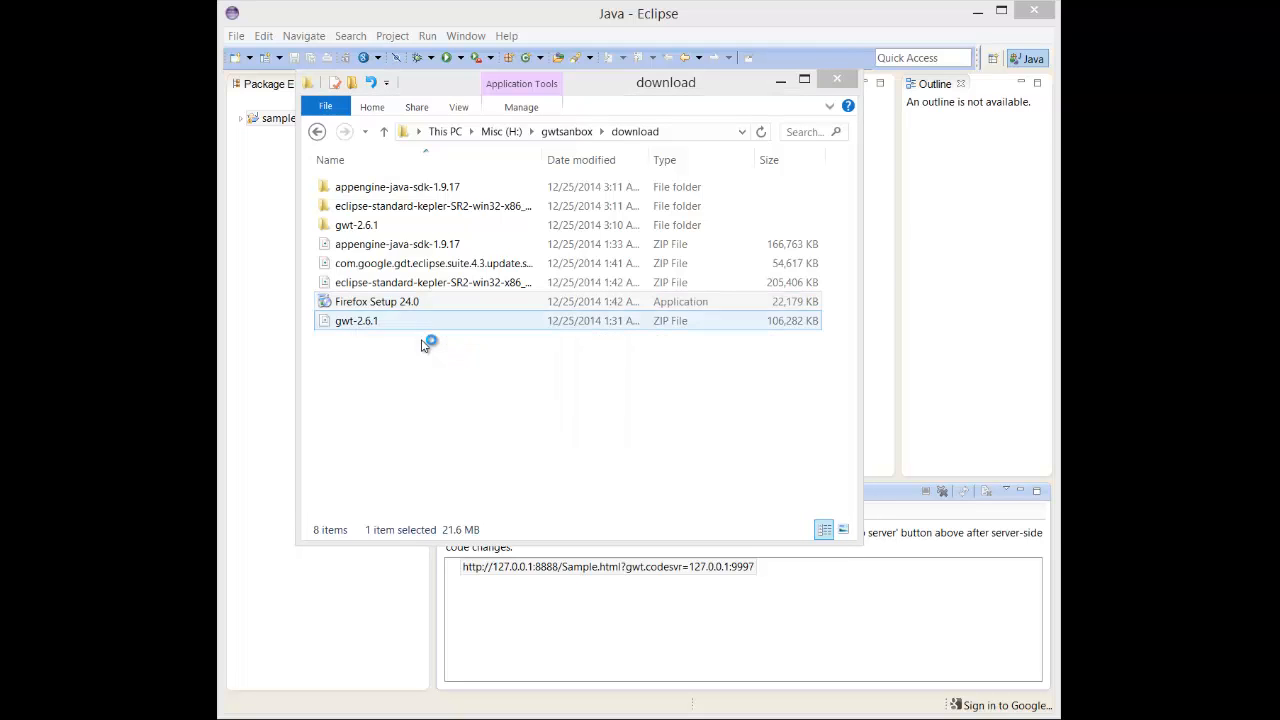
pyautogui.moveTo(864, 206); pyautogui.dragTo(474, 96)
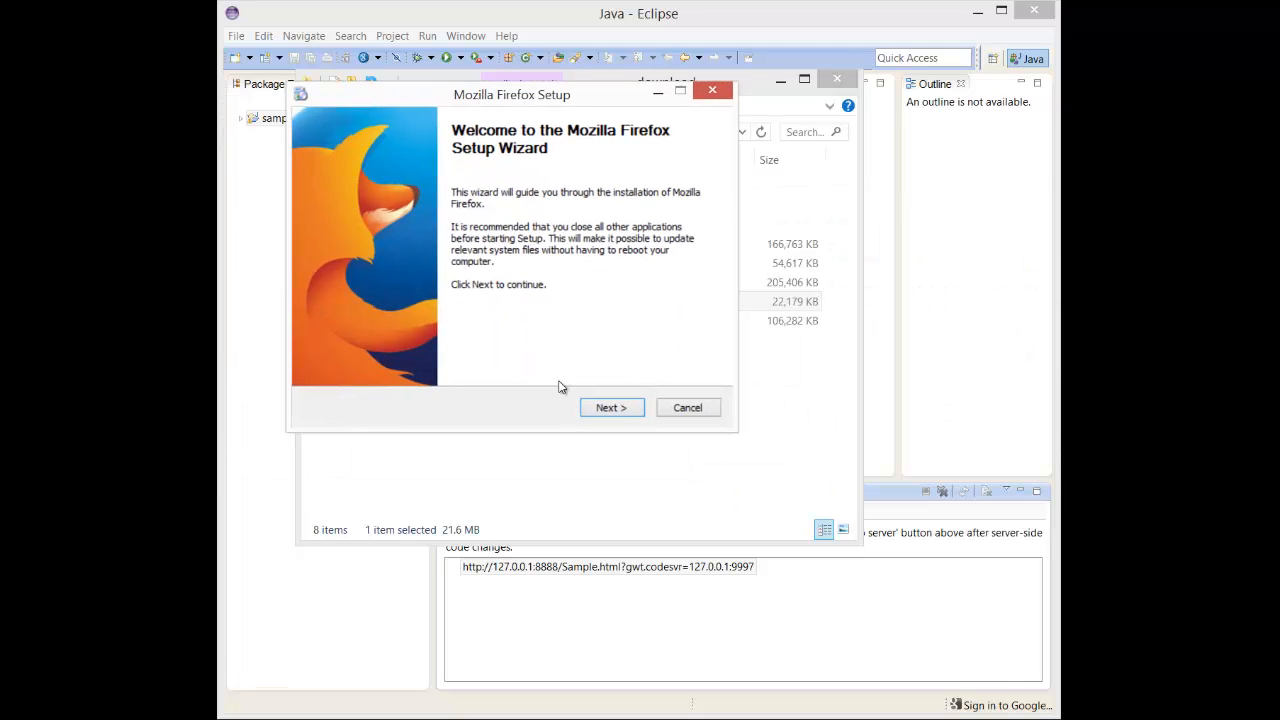
# - Move past the installer's welcome page and choose the Custom setup type
pyautogui.click(613, 413)
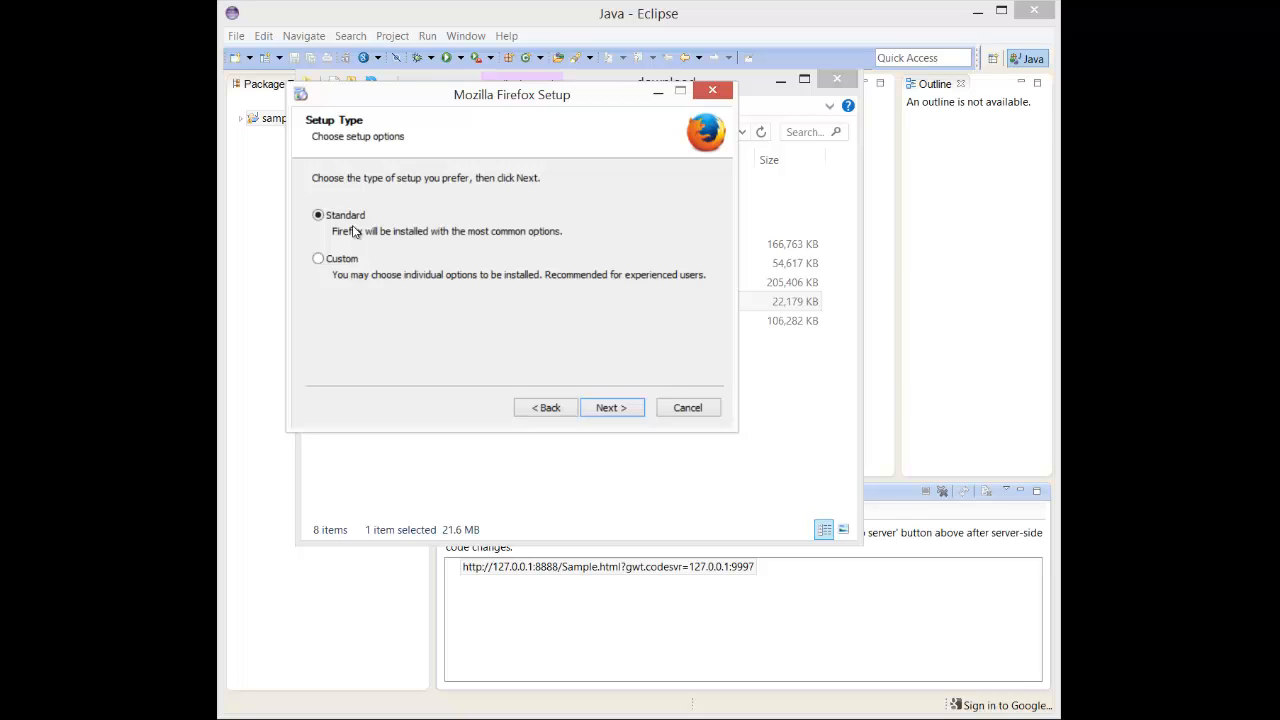
pyautogui.click(319, 262)
# - Copy the H:\gwtsanbox\bin folder path from File Explorer's address bar
pyautogui.click(422, 718)
pyautogui.click(520, 665)
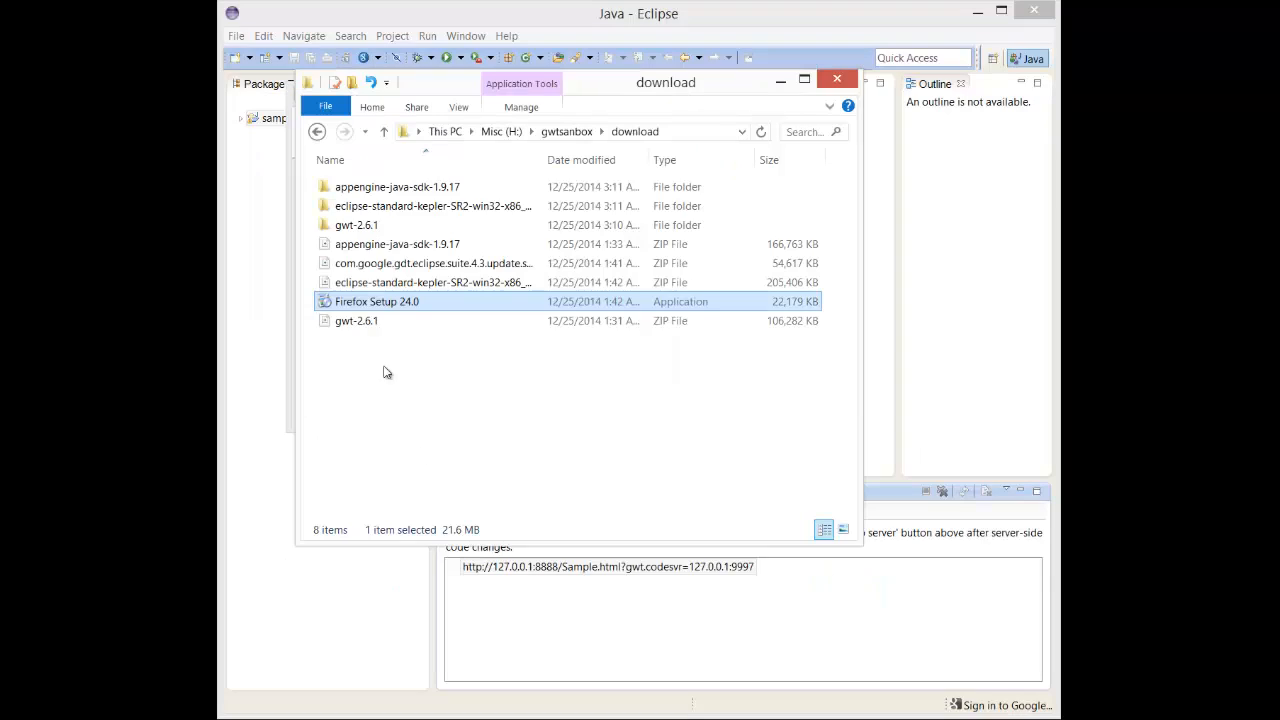
pyautogui.click(312, 129)
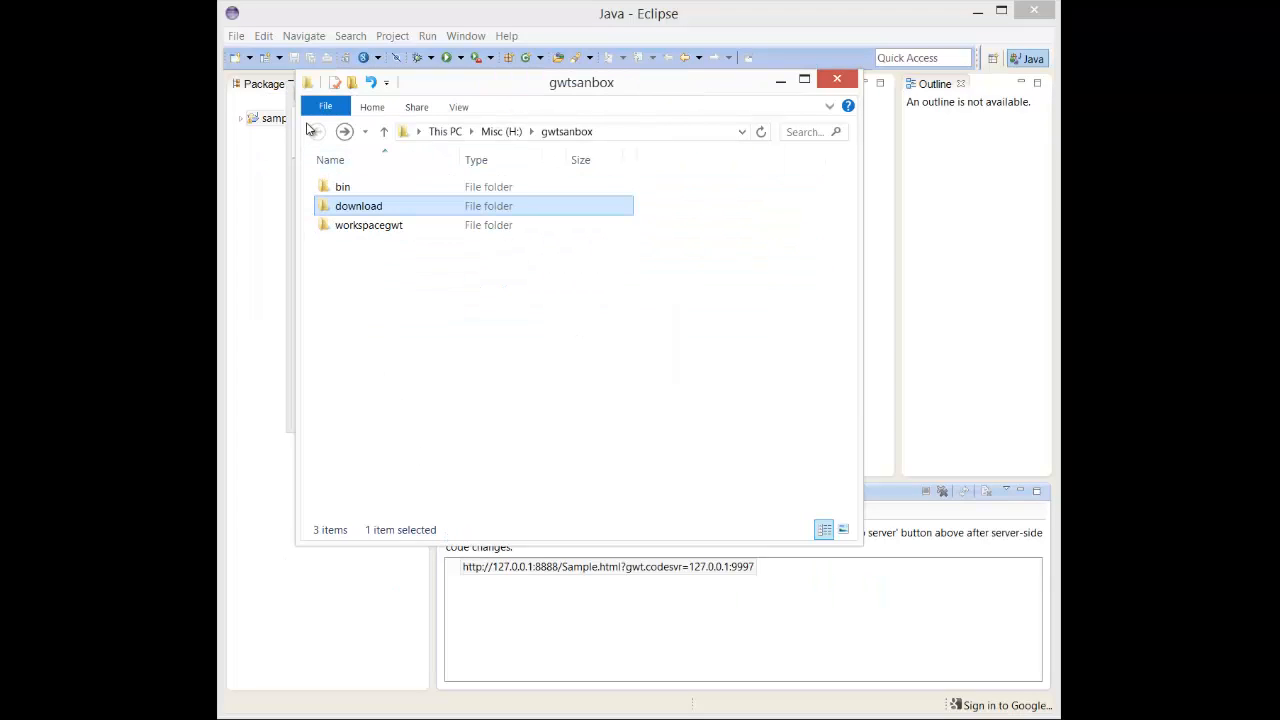
pyautogui.doubleClick(337, 188)
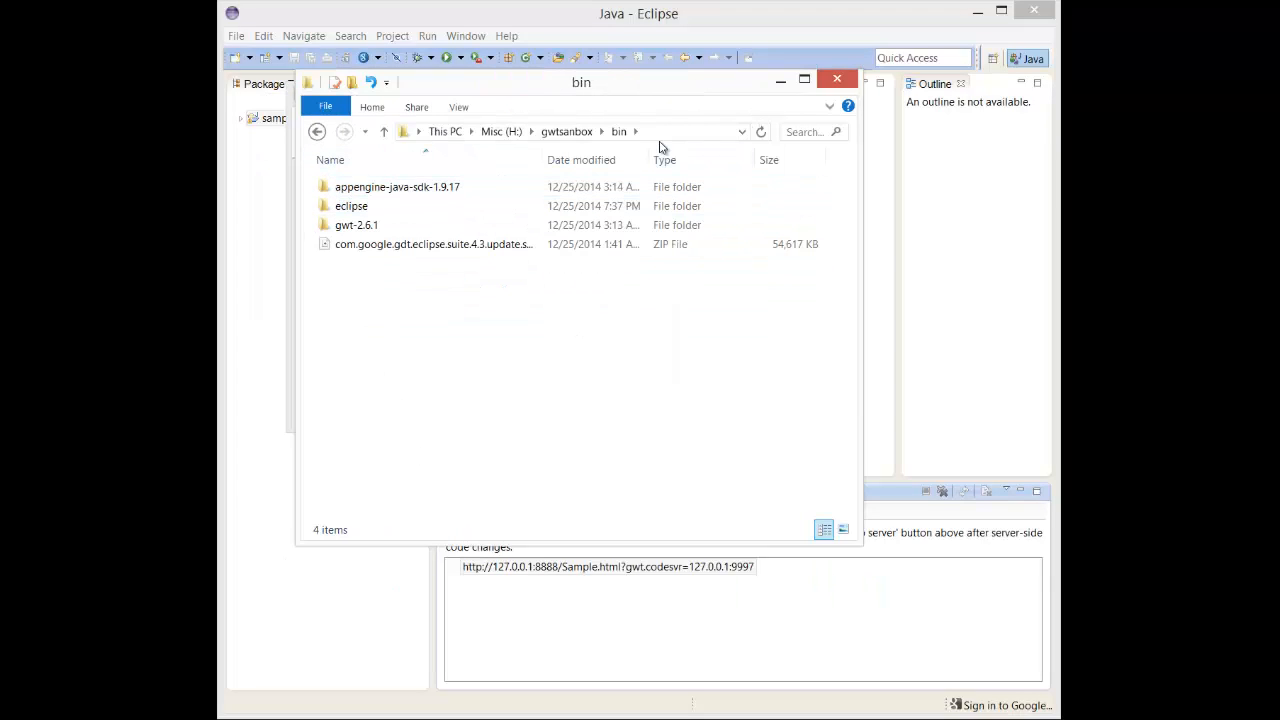
pyautogui.click(667, 133)
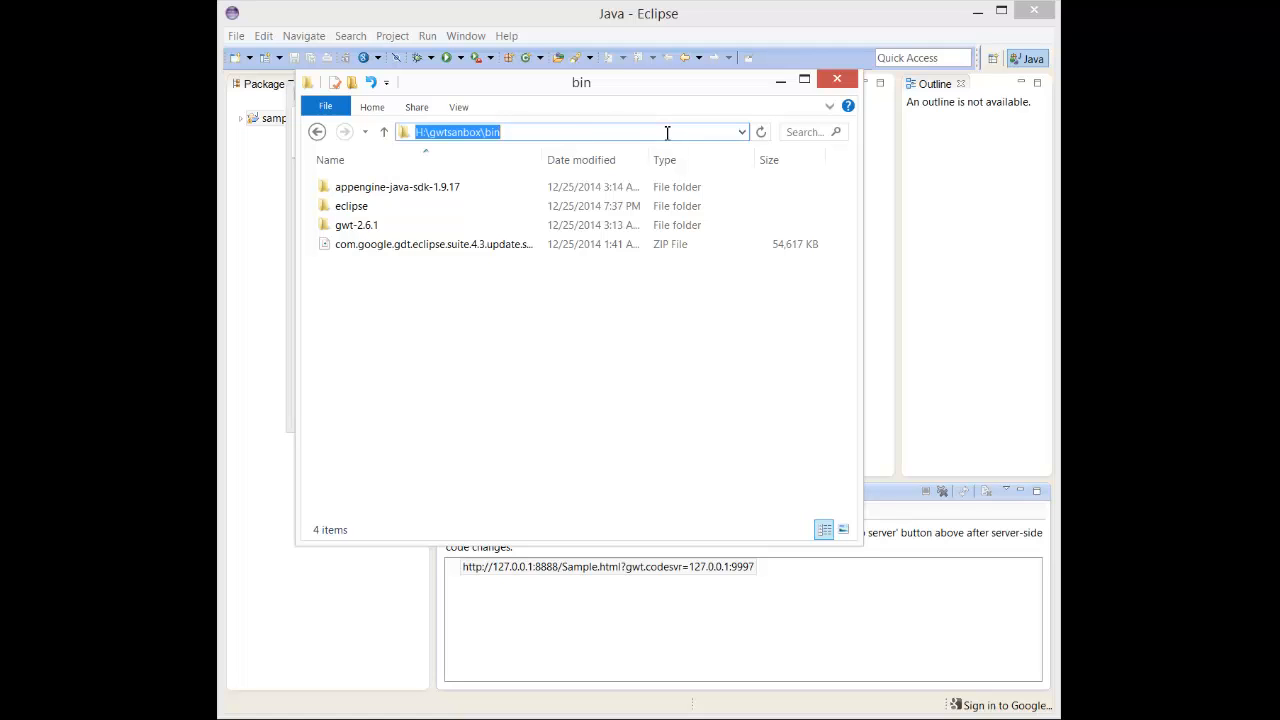
# - Set the Firefox install destination folder to H:\gwtsanbox\bin\firefox24 and continue
pyautogui.hotkey('alt', 'Tab')
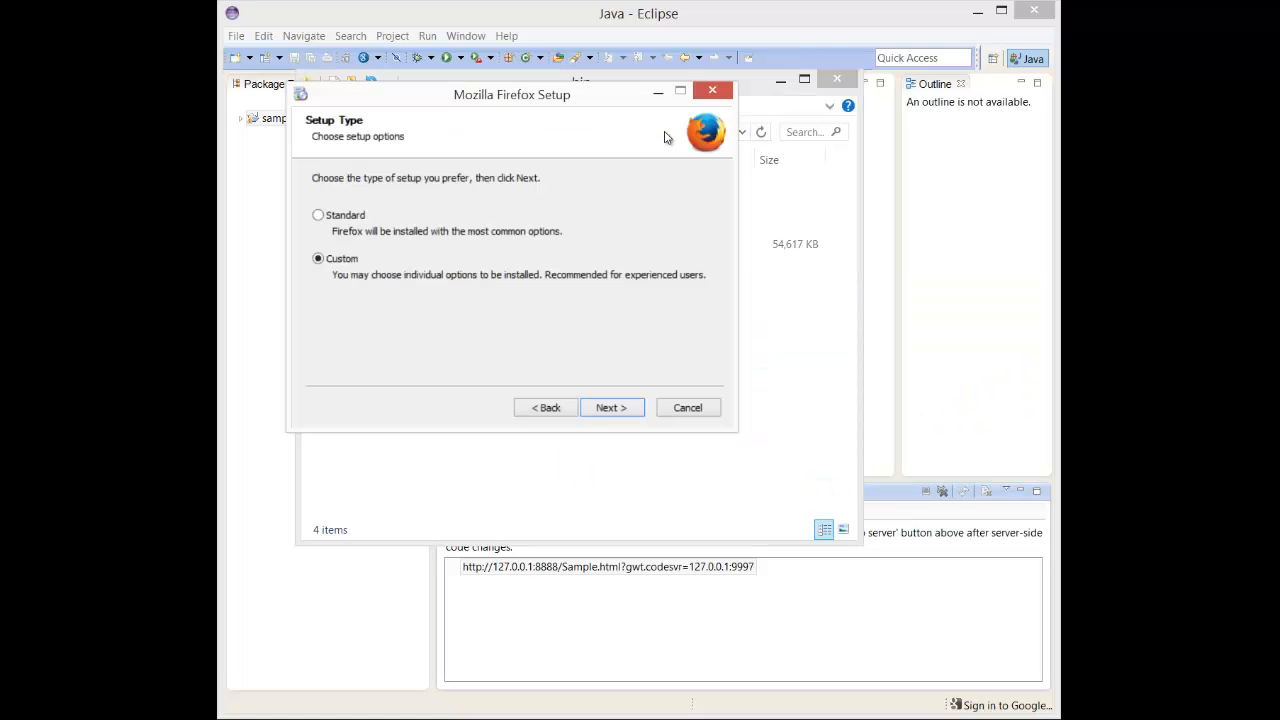
pyautogui.click(604, 408)
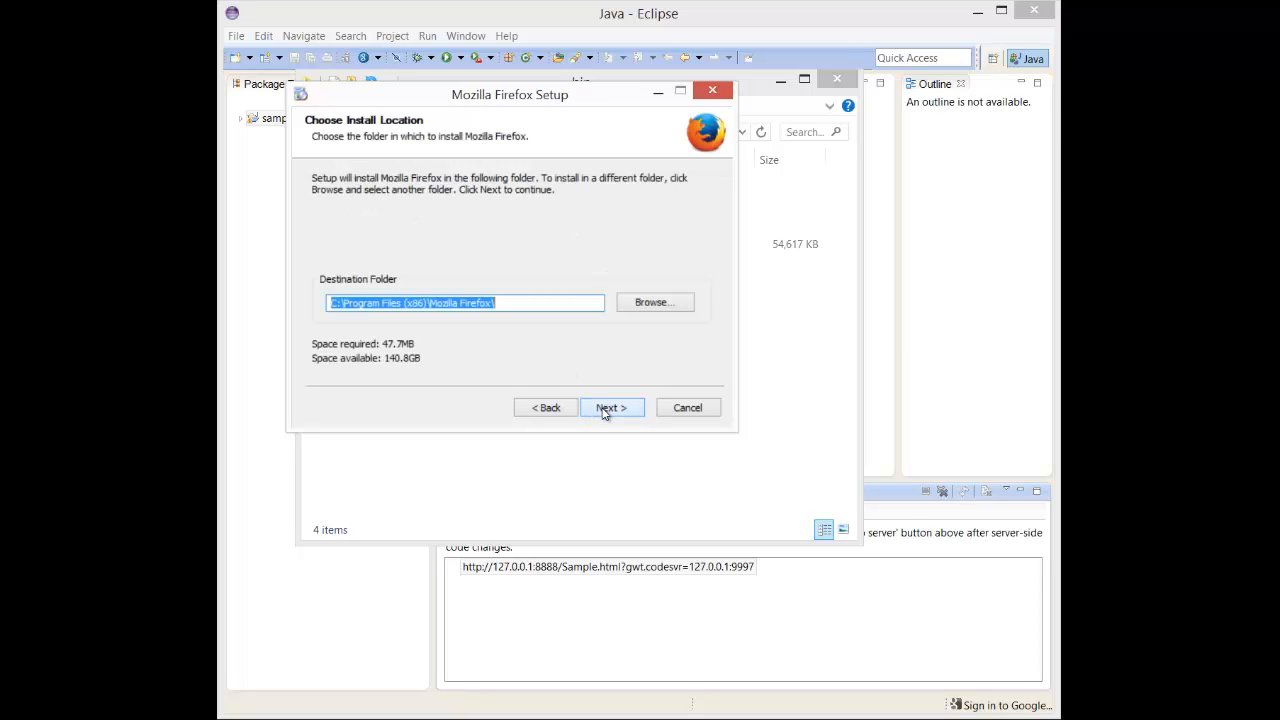
pyautogui.write('H:\\gwtsanbox\\bin')
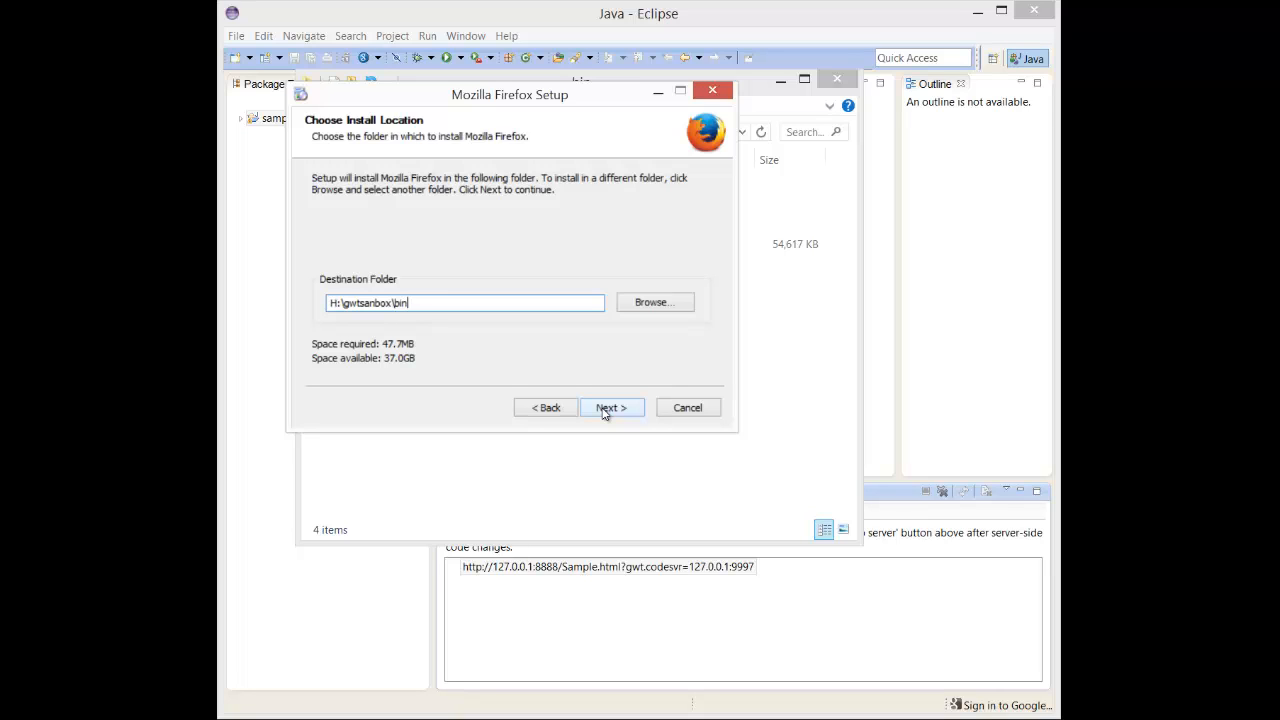
pyautogui.write('\\')
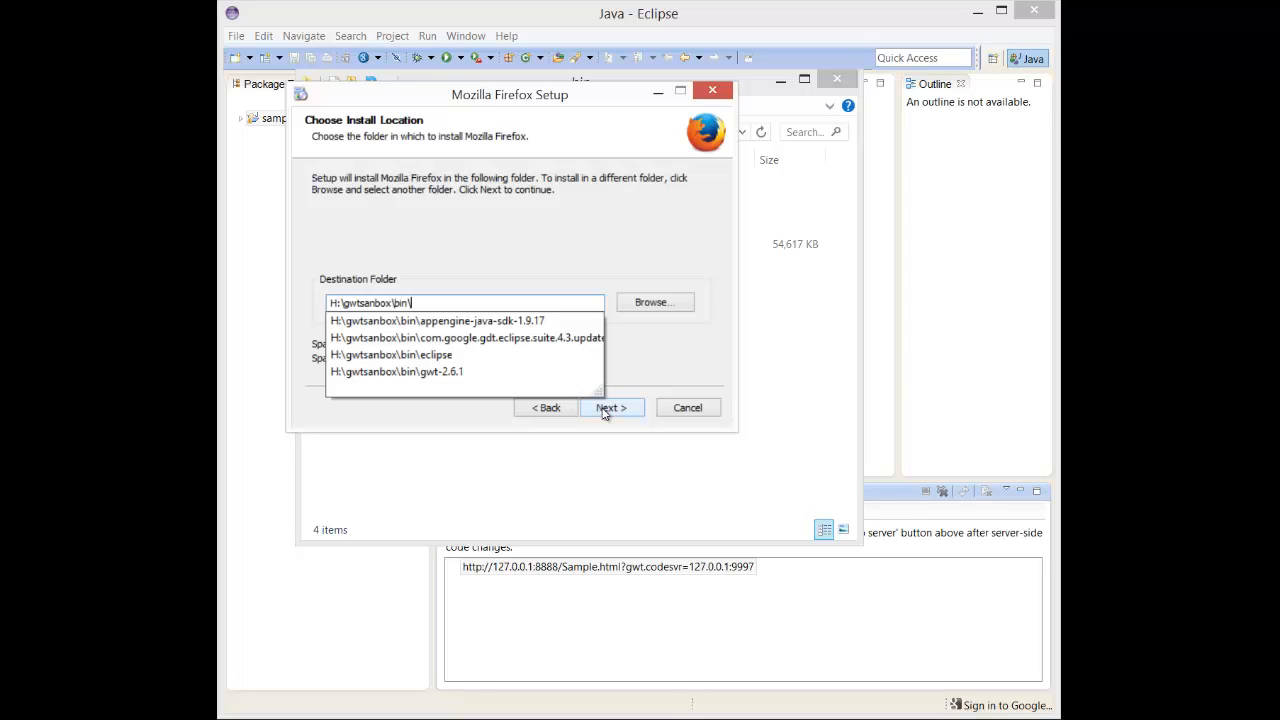
pyautogui.write('fire')
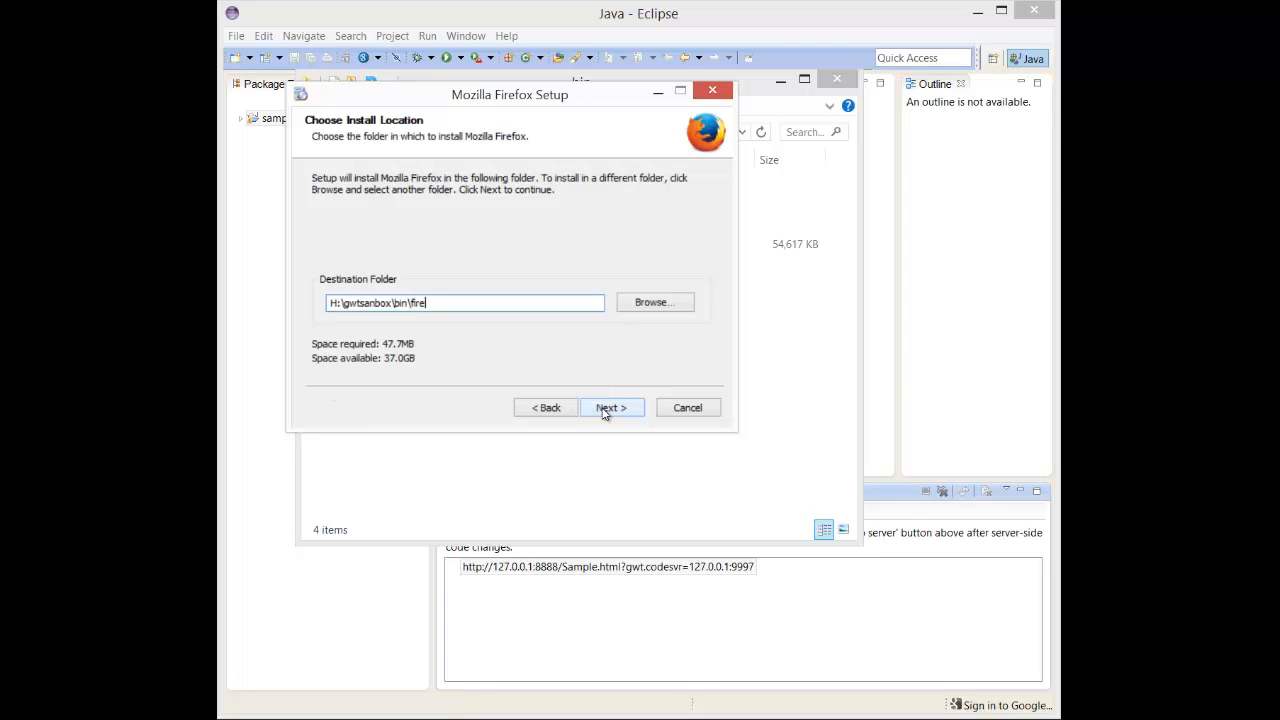
pyautogui.write('fox24')
pyautogui.click(595, 409)
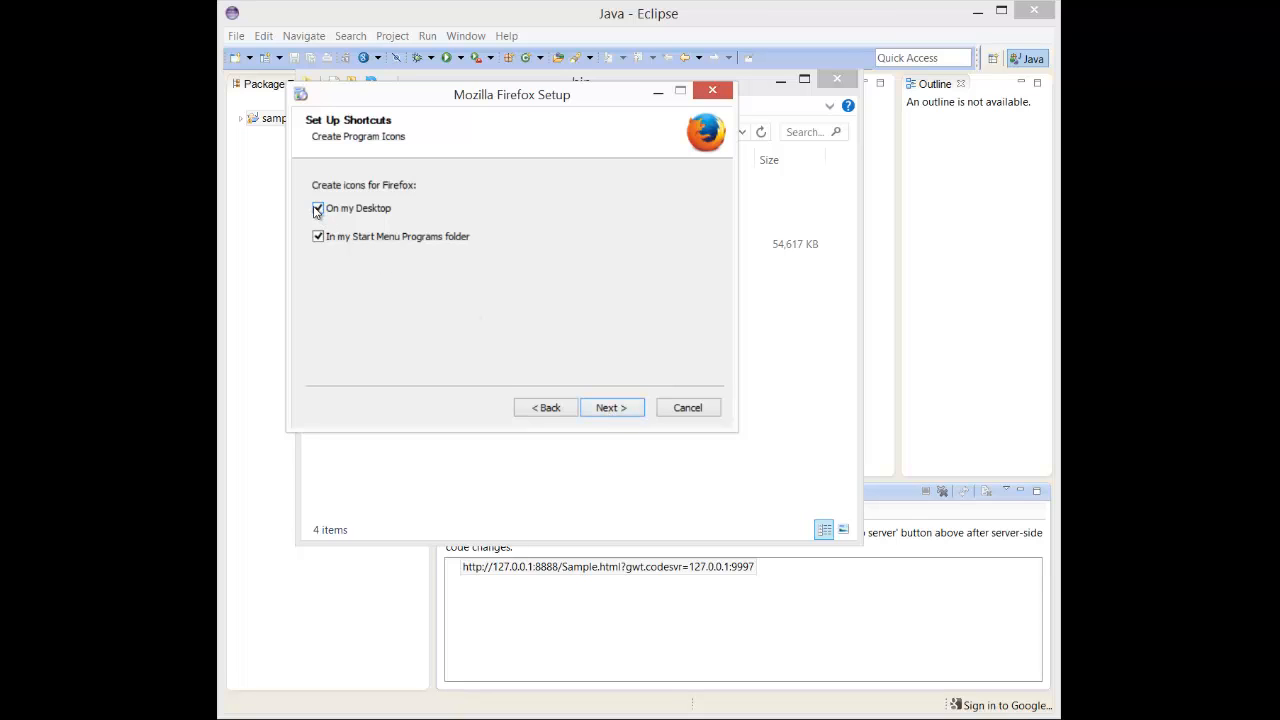
# - Turn off both the desktop and Start Menu shortcuts for Firefox and continue
pyautogui.click(319, 210)
pyautogui.click(319, 237)
pyautogui.click(604, 410)
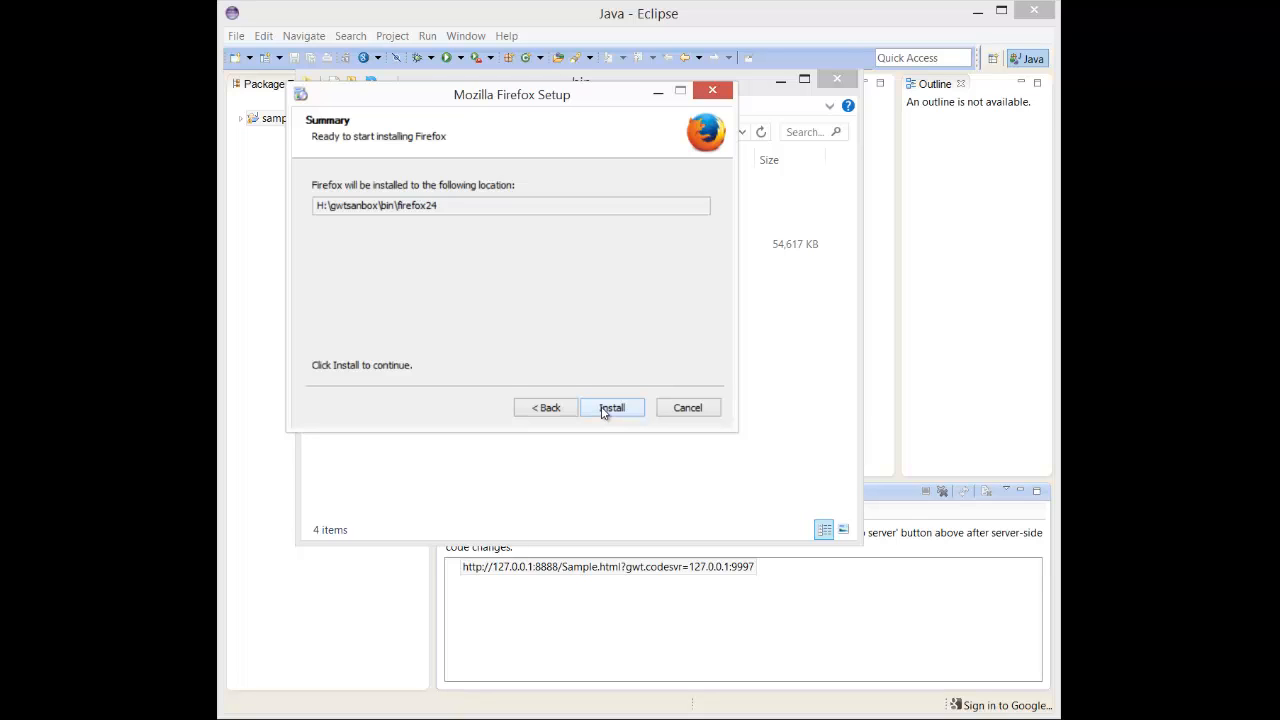
# - Install Firefox and finish the wizard with launching Firefox enabled
pyautogui.click(610, 408)
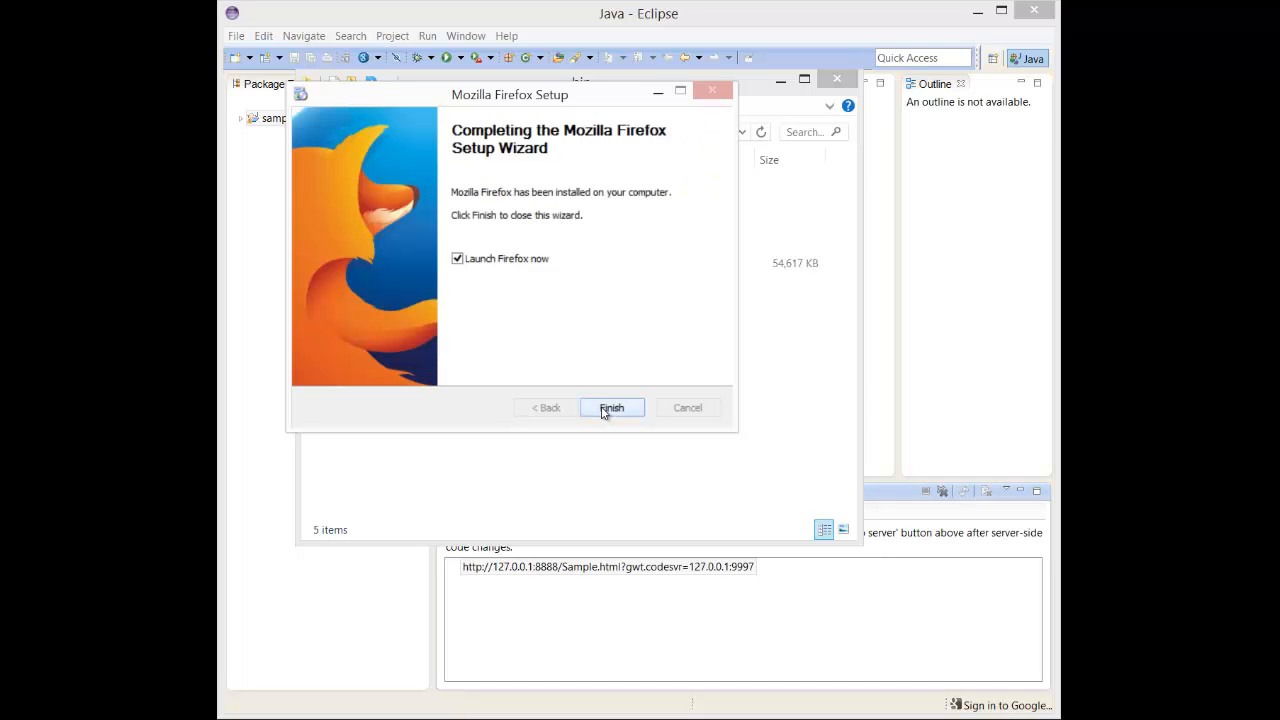
pyautogui.click(609, 408)
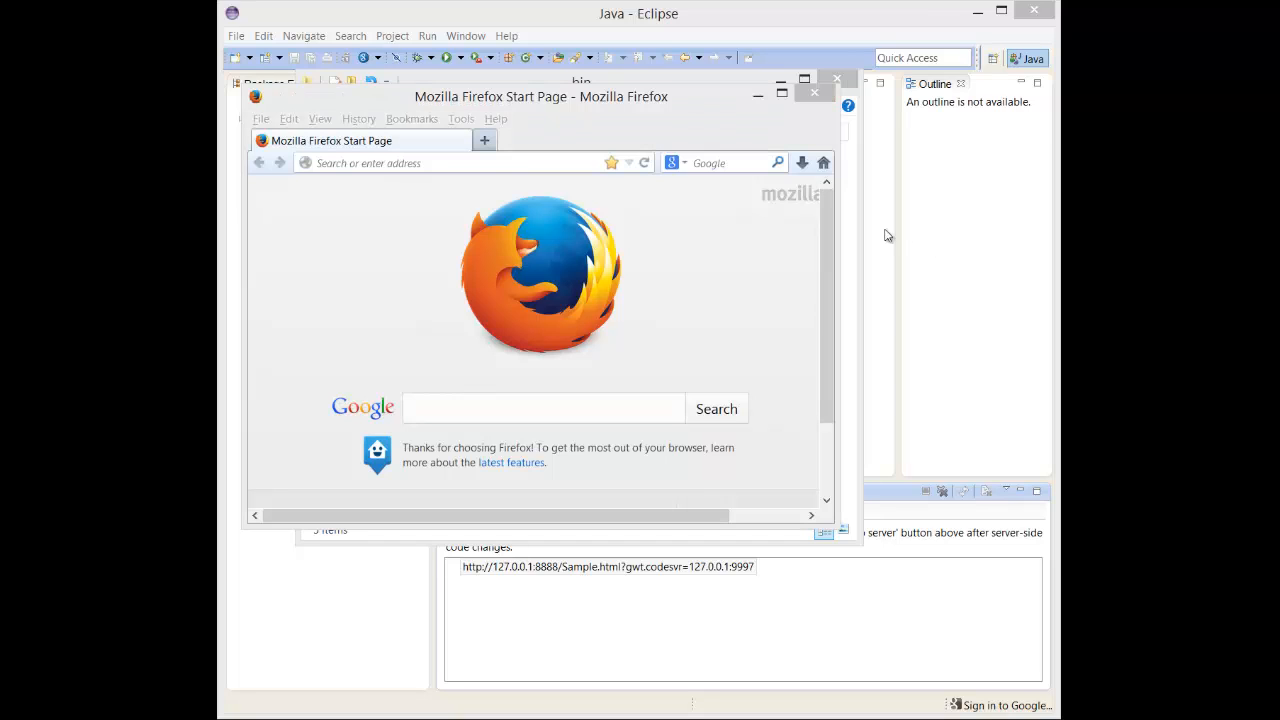
# - Open Firefox Options and enable automatic updates, the background update service, and search engine updates
pyautogui.click(451, 119)
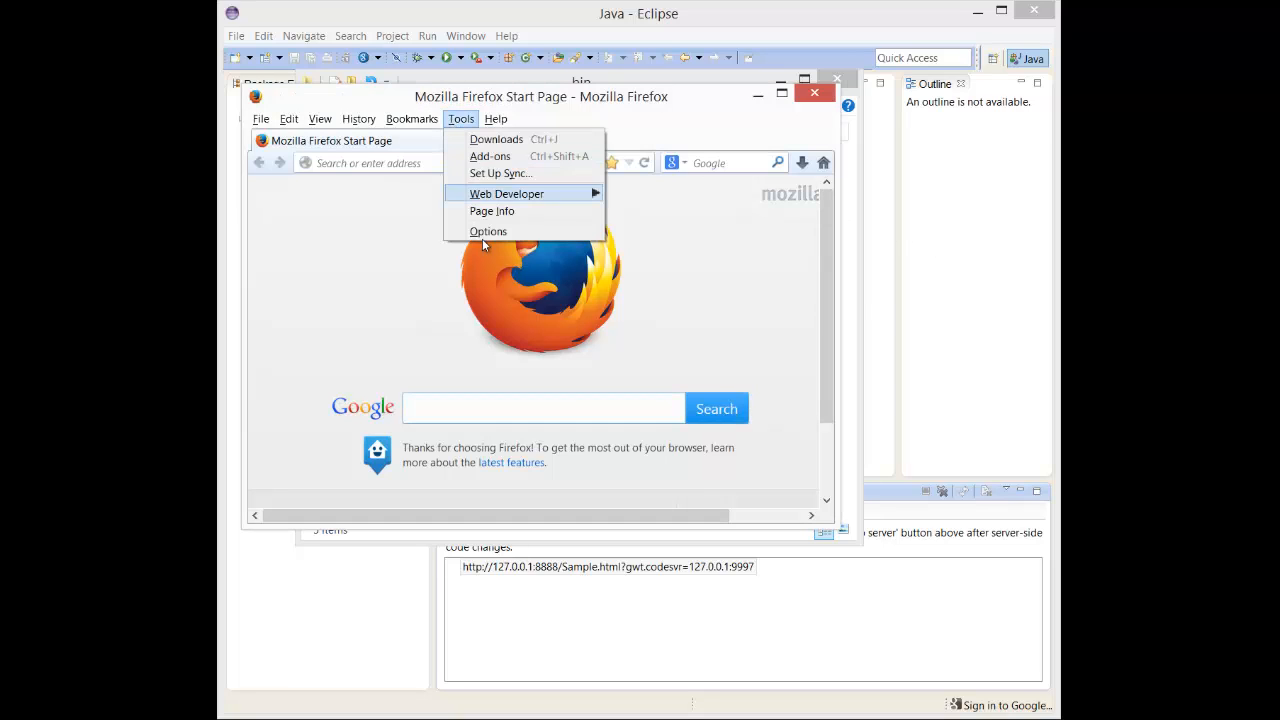
pyautogui.click(484, 230)
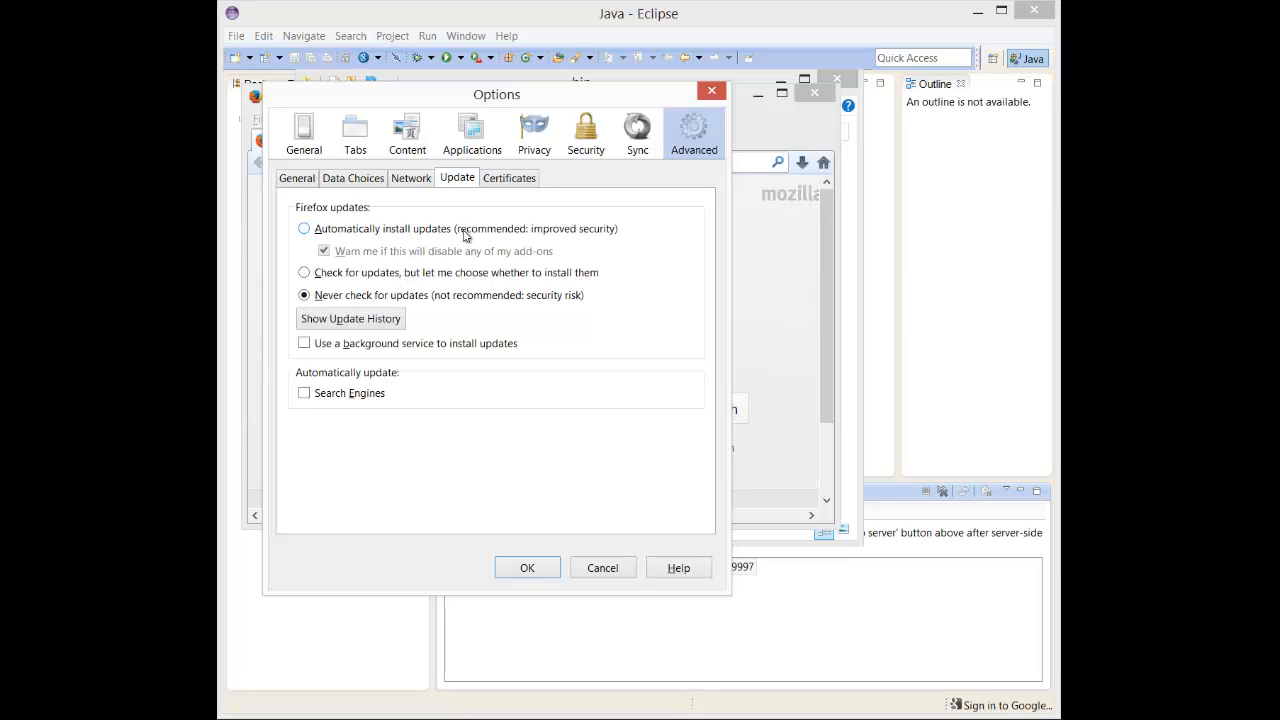
pyautogui.click(304, 230)
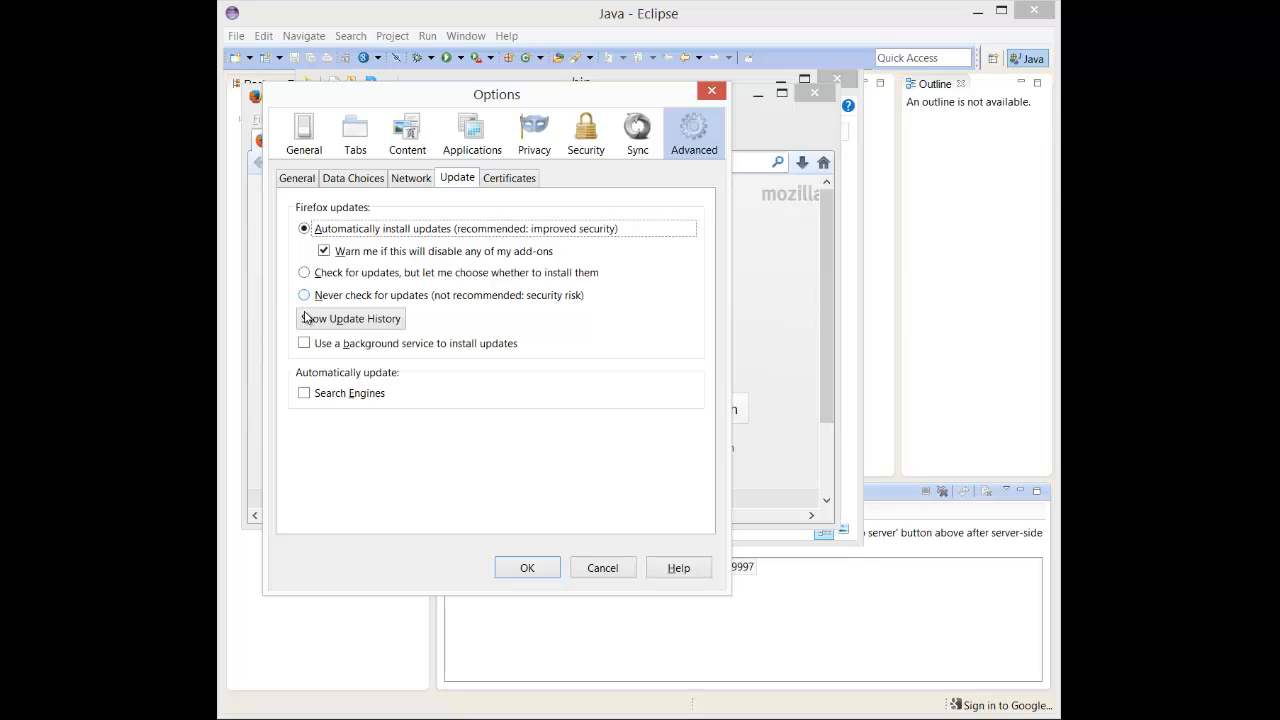
pyautogui.click(304, 344)
pyautogui.click(304, 395)
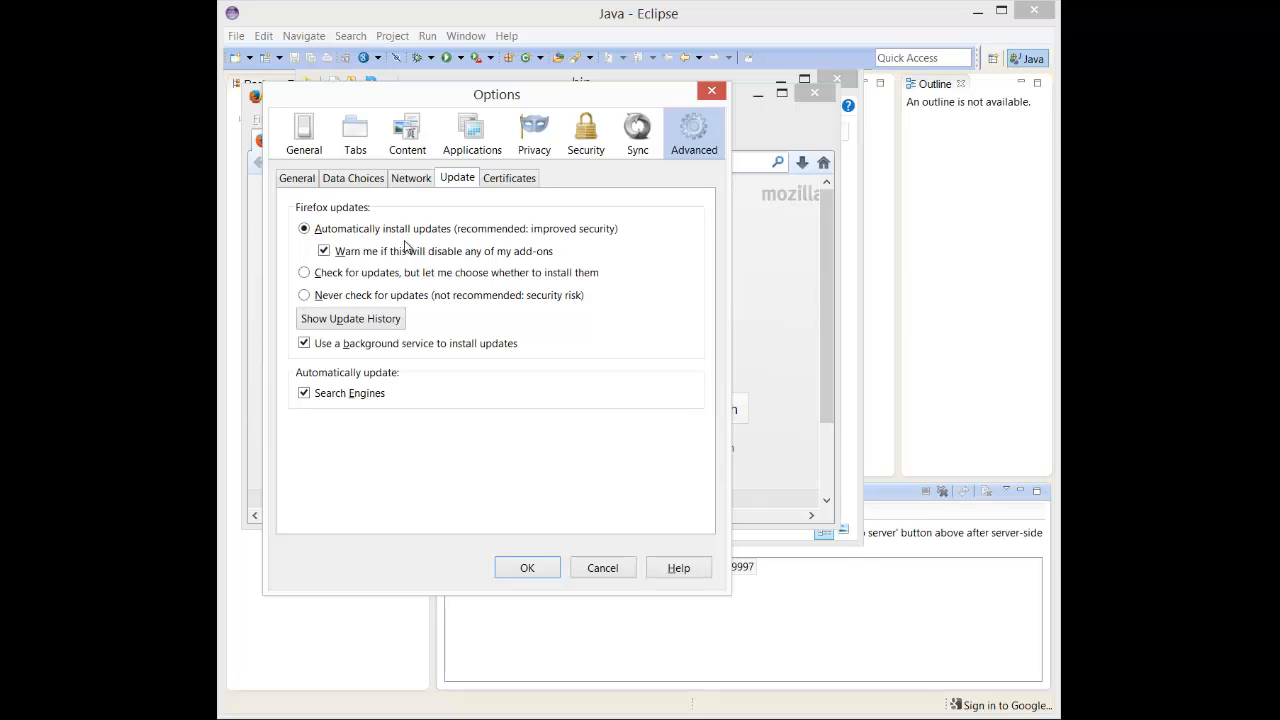
# - Set Firefox to never check for updates, disable background service and search engine updates, and confirm
pyautogui.click(304, 296)
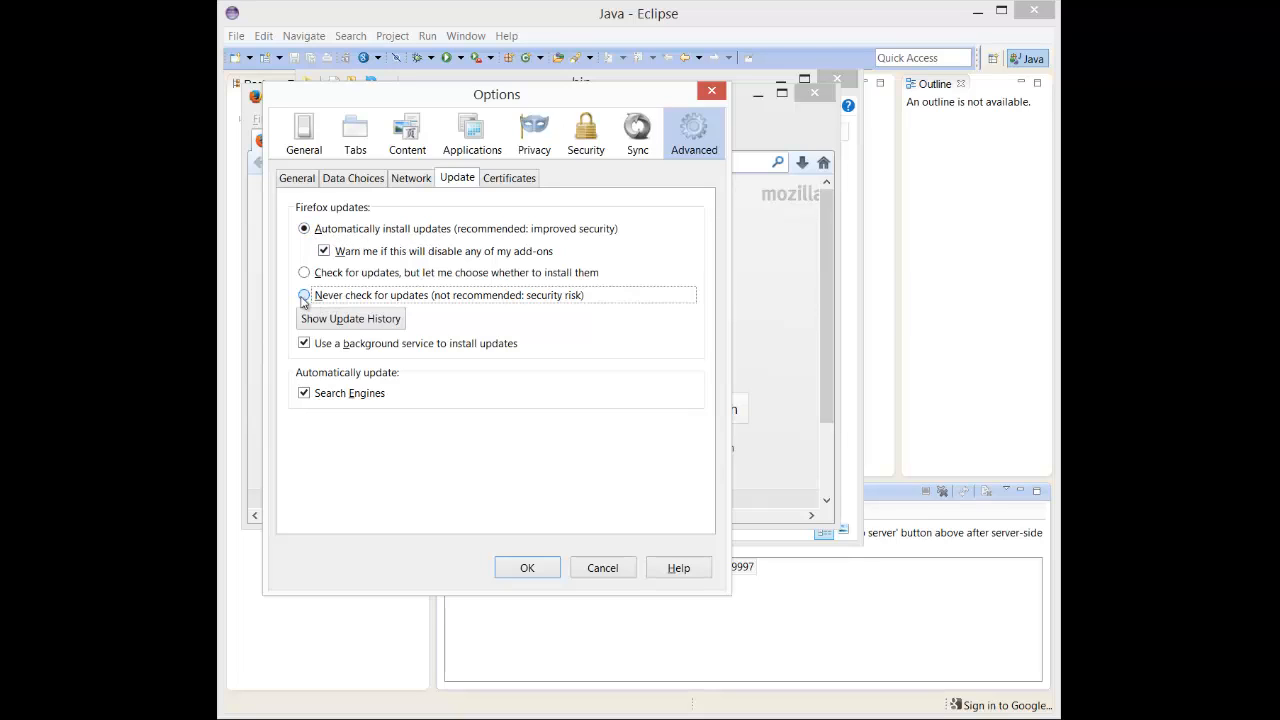
pyautogui.click(305, 344)
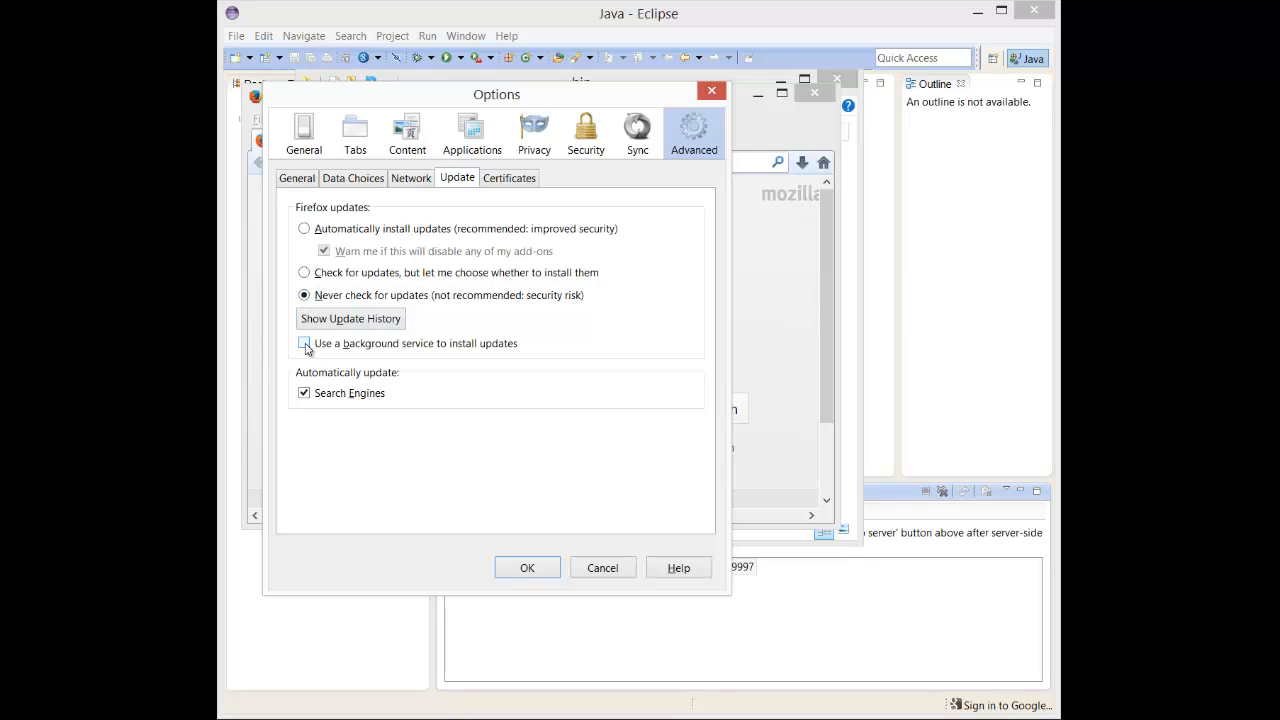
pyautogui.click(304, 394)
pyautogui.click(527, 568)
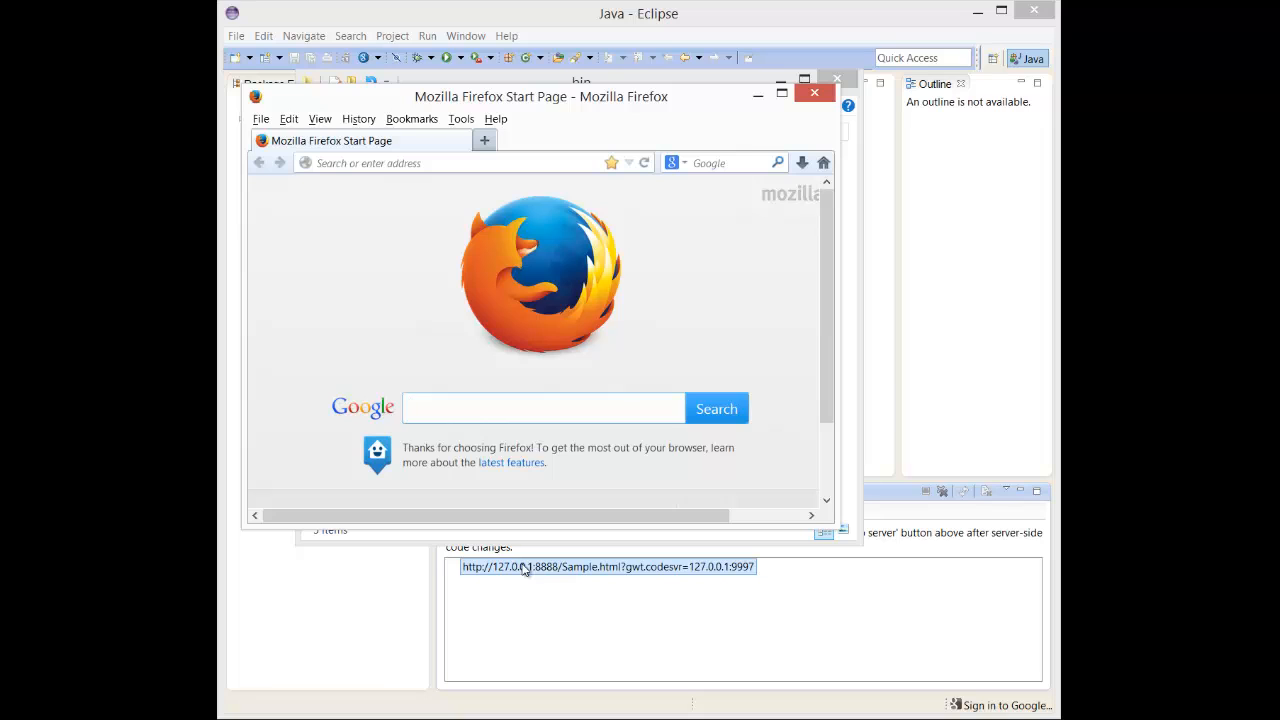
# - Close the Firefox window and return to Eclipse
pyautogui.click(348, 260)
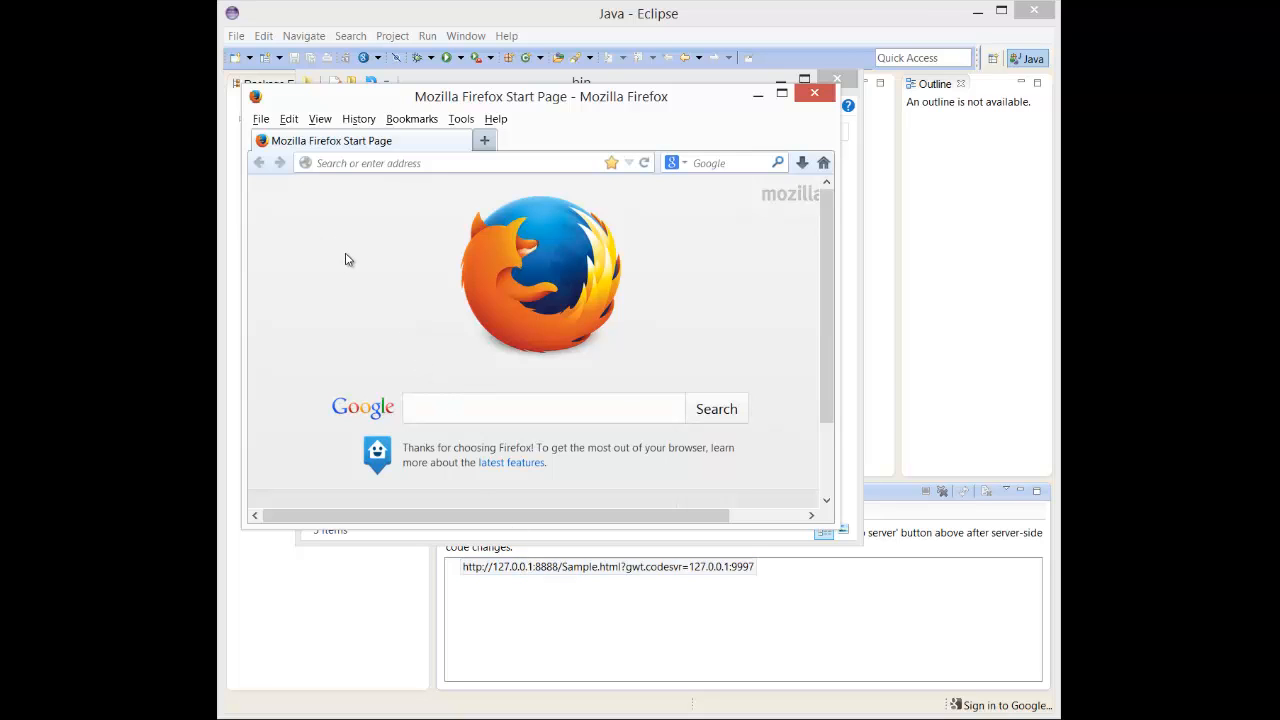
pyautogui.click(815, 101)
pyautogui.click(620, 637)
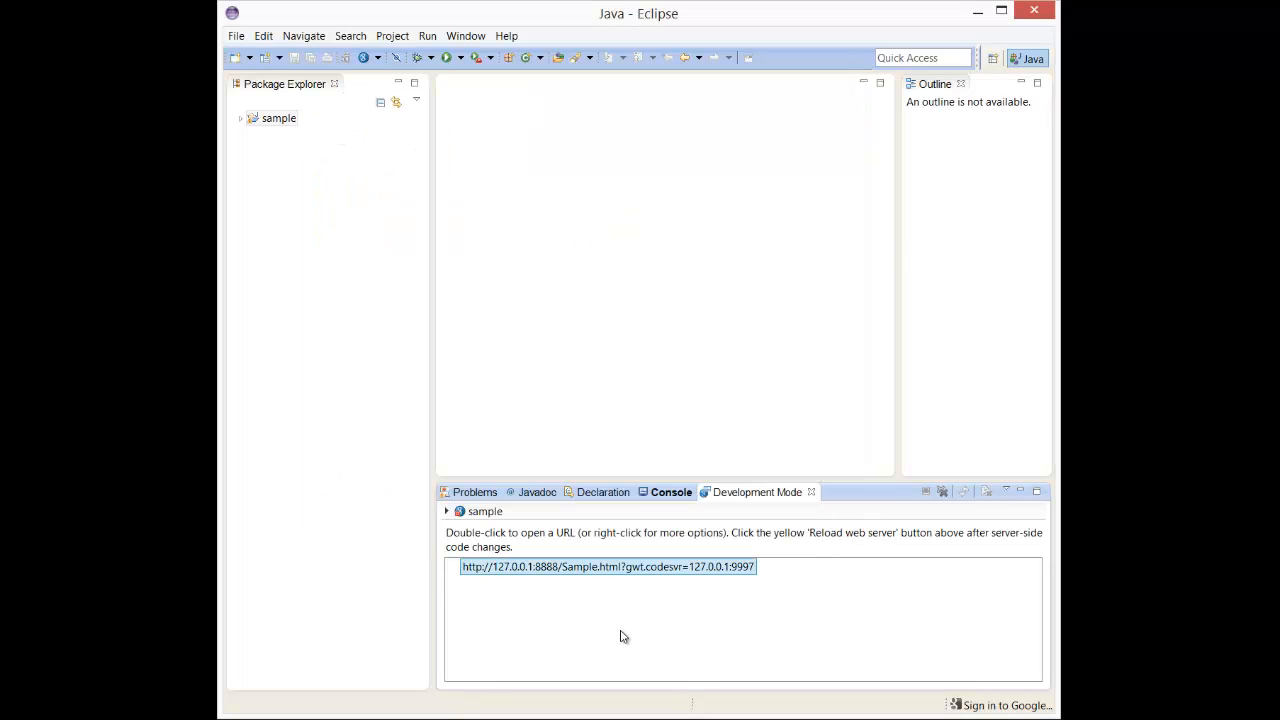
# - Open the Add a Browser dialog for the development mode URL's Open With options
pyautogui.rightClick(574, 573)
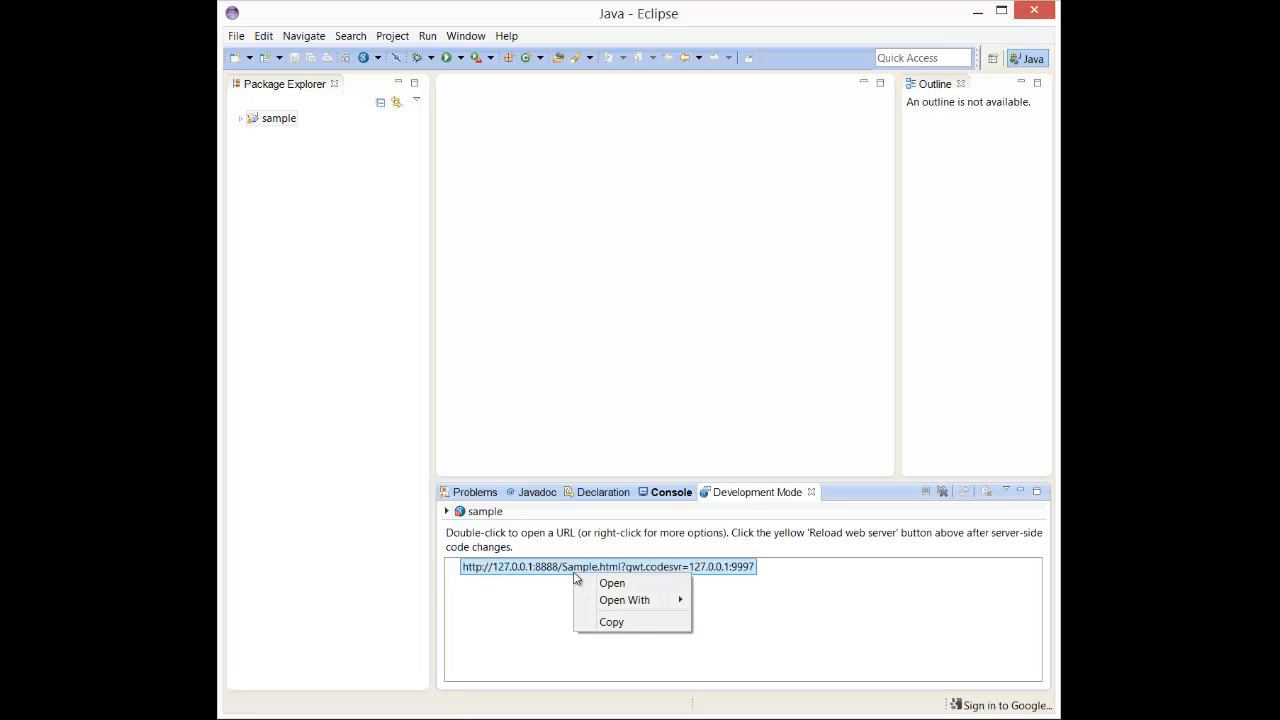
pyautogui.moveTo(605, 600)
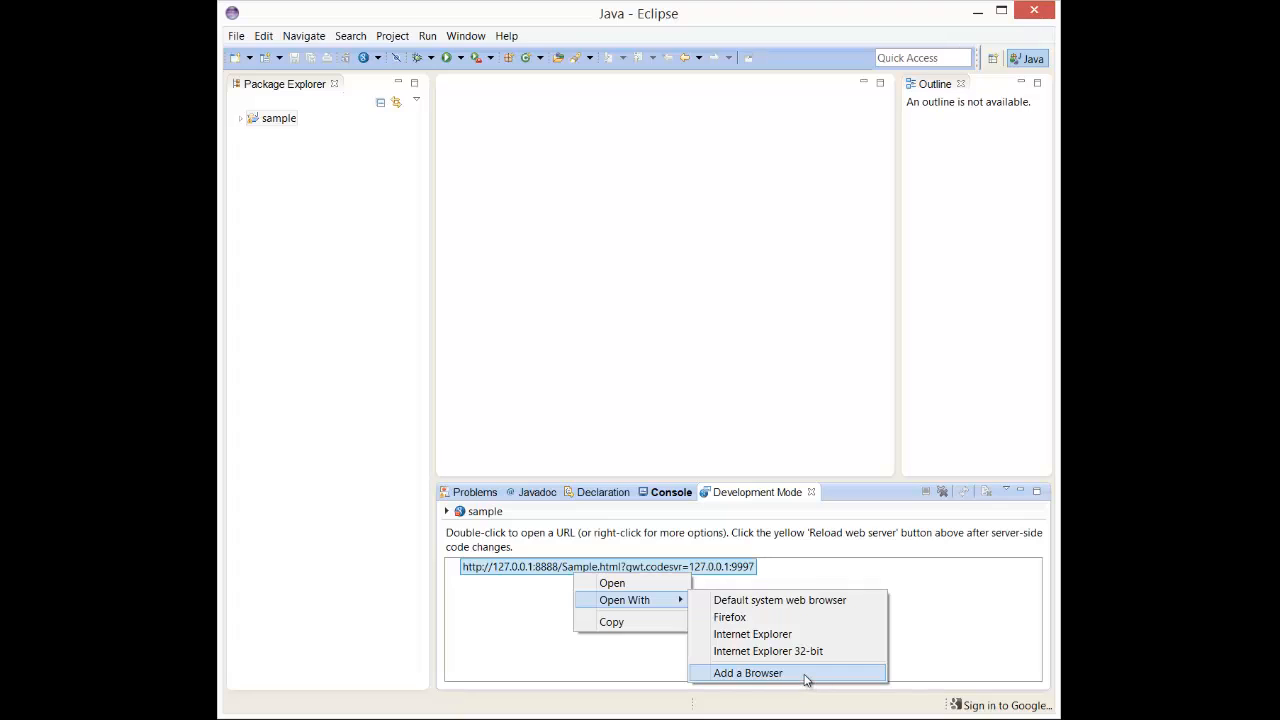
pyautogui.click(806, 675)
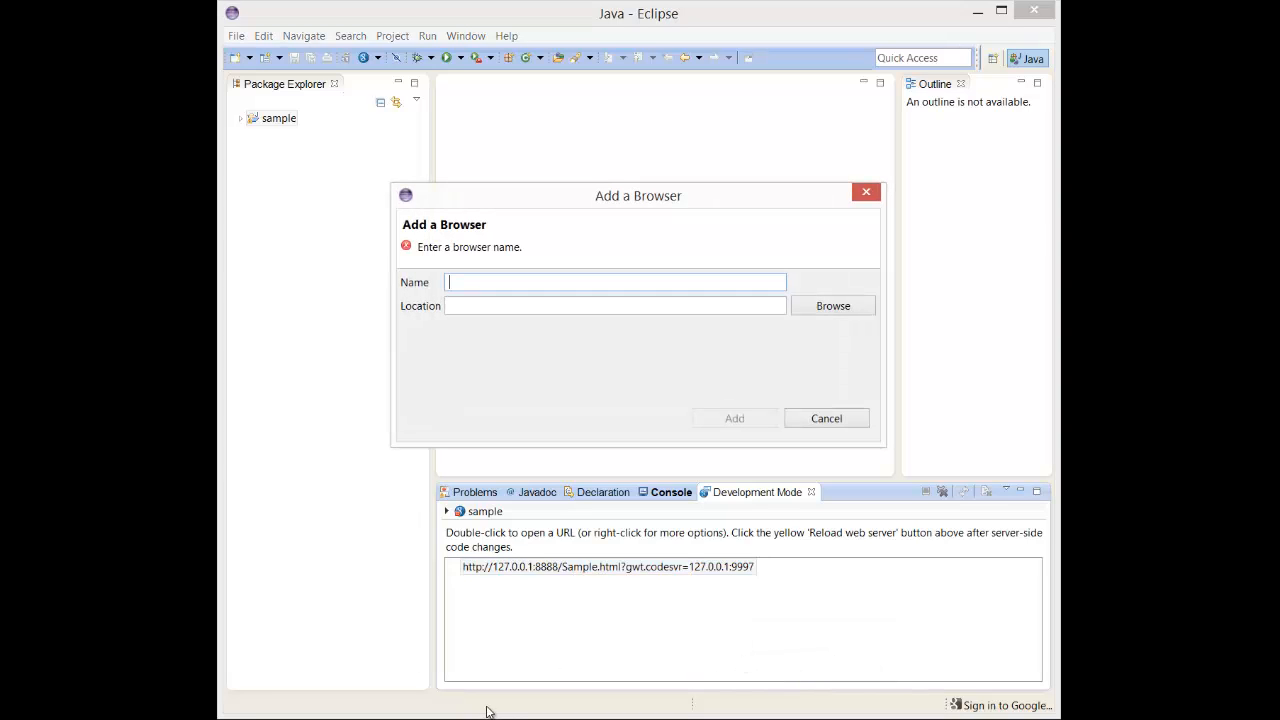
# - Open the firefox24 folder in the gwtsanbox bin window, copy its path from the address bar, and minimize the window
pyautogui.click(425, 719)
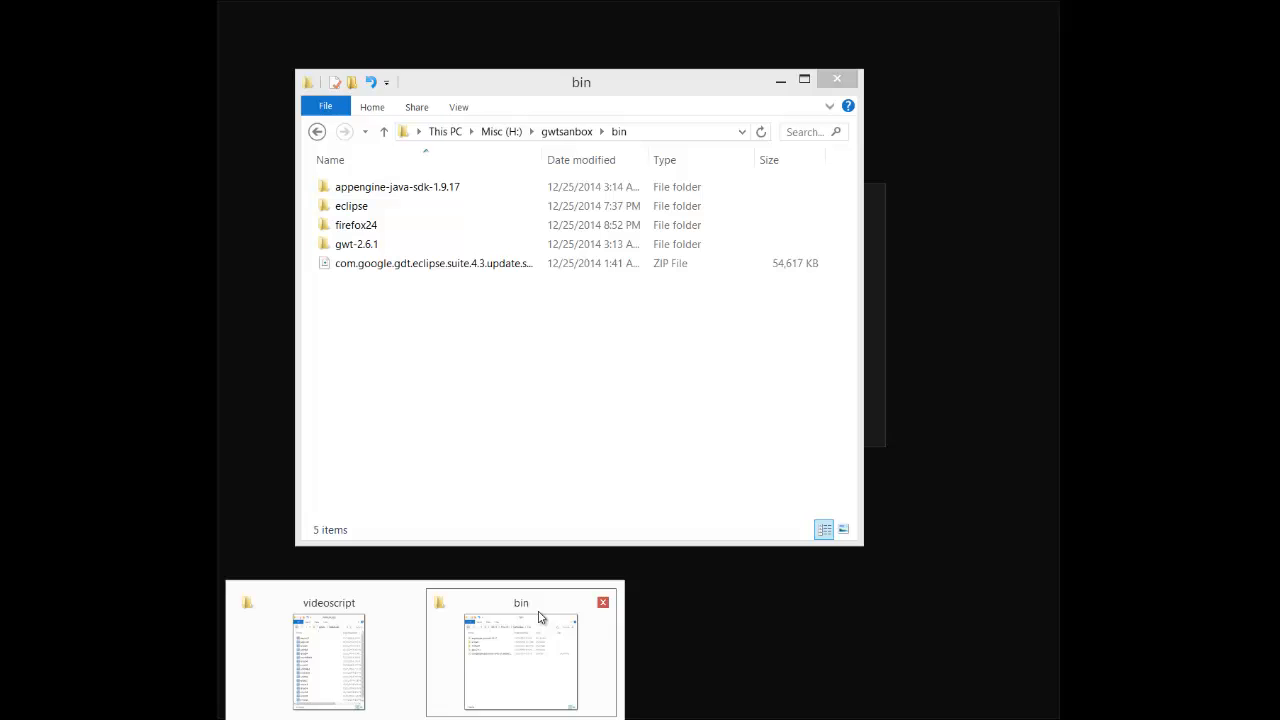
pyautogui.click(520, 665)
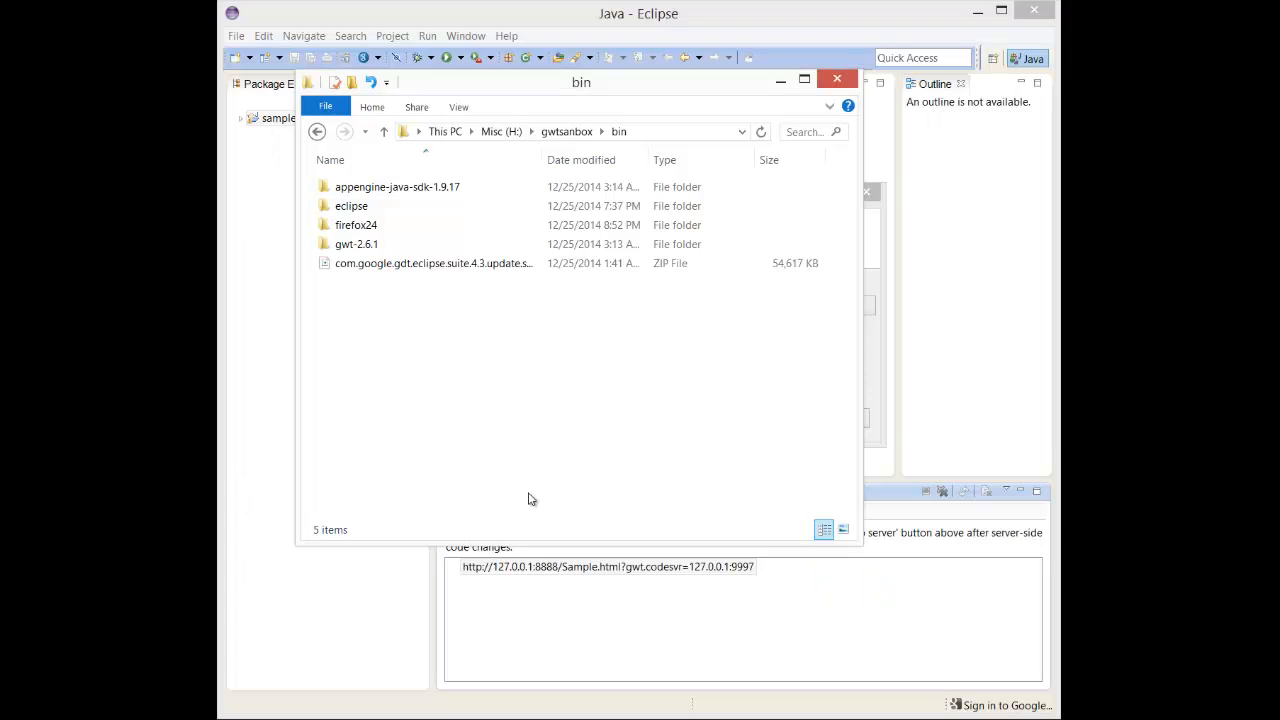
pyautogui.doubleClick(373, 227)
pyautogui.click(727, 132)
pyautogui.hotkey('ctrl', 'c')
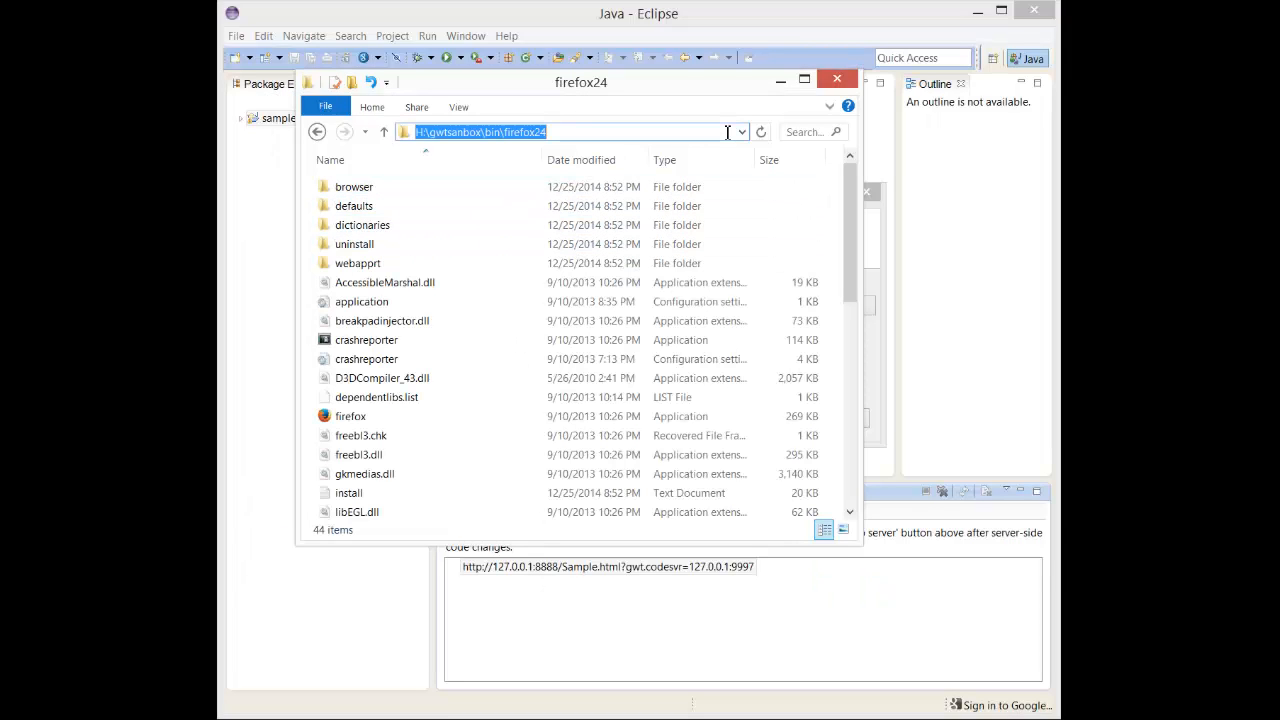
pyautogui.click(789, 84)
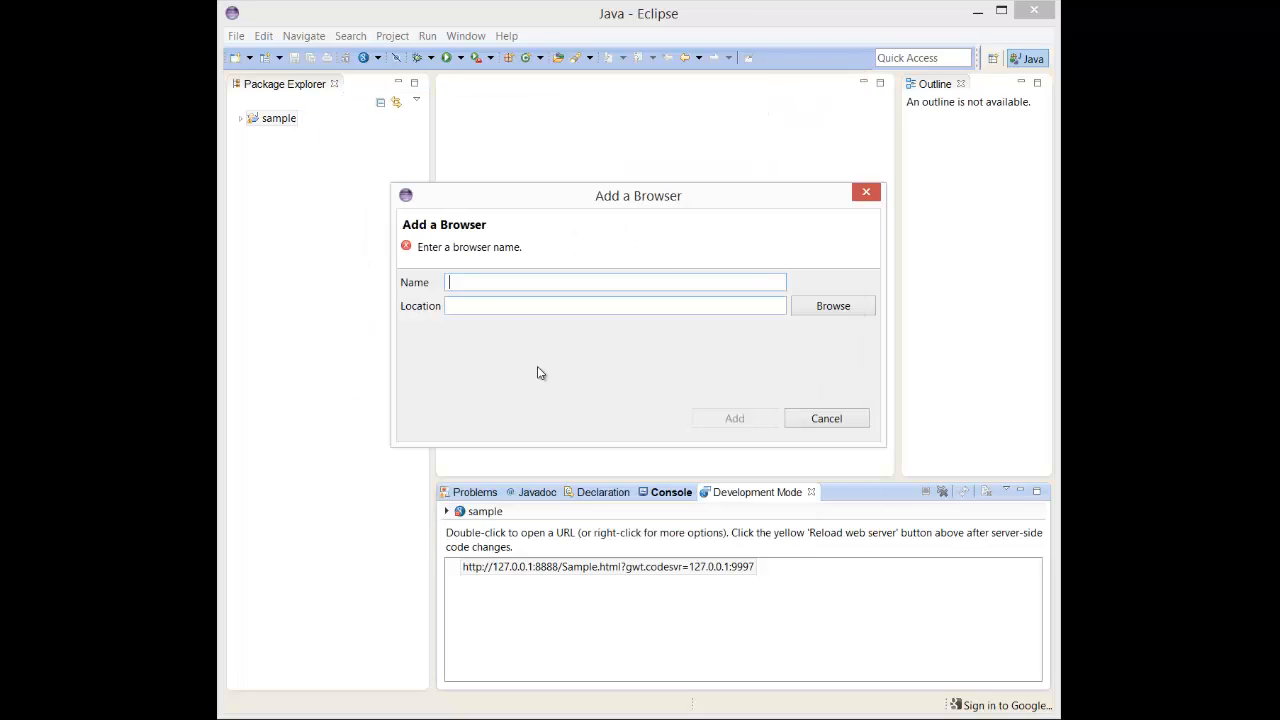
# - Paste the firefox24 folder path as the browser location and name the browser firefox24
pyautogui.click(499, 305)
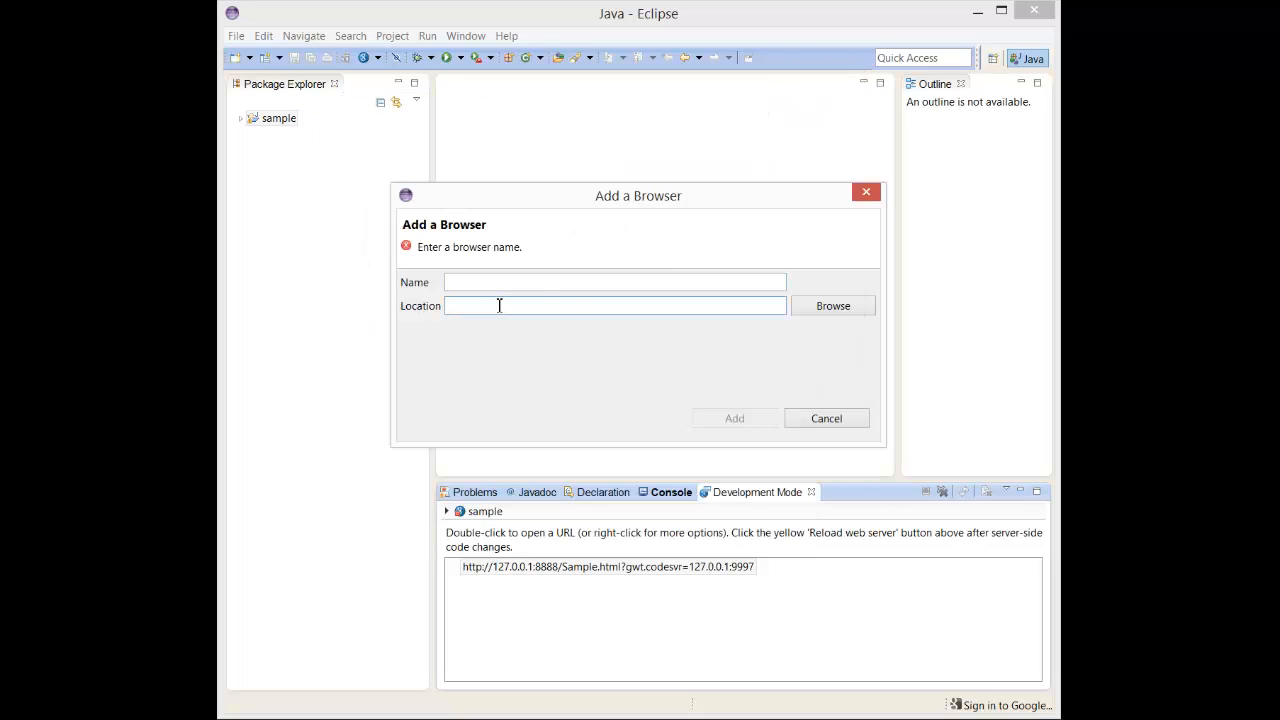
pyautogui.hotkey('ctrl', 'v')
pyautogui.click(531, 283)
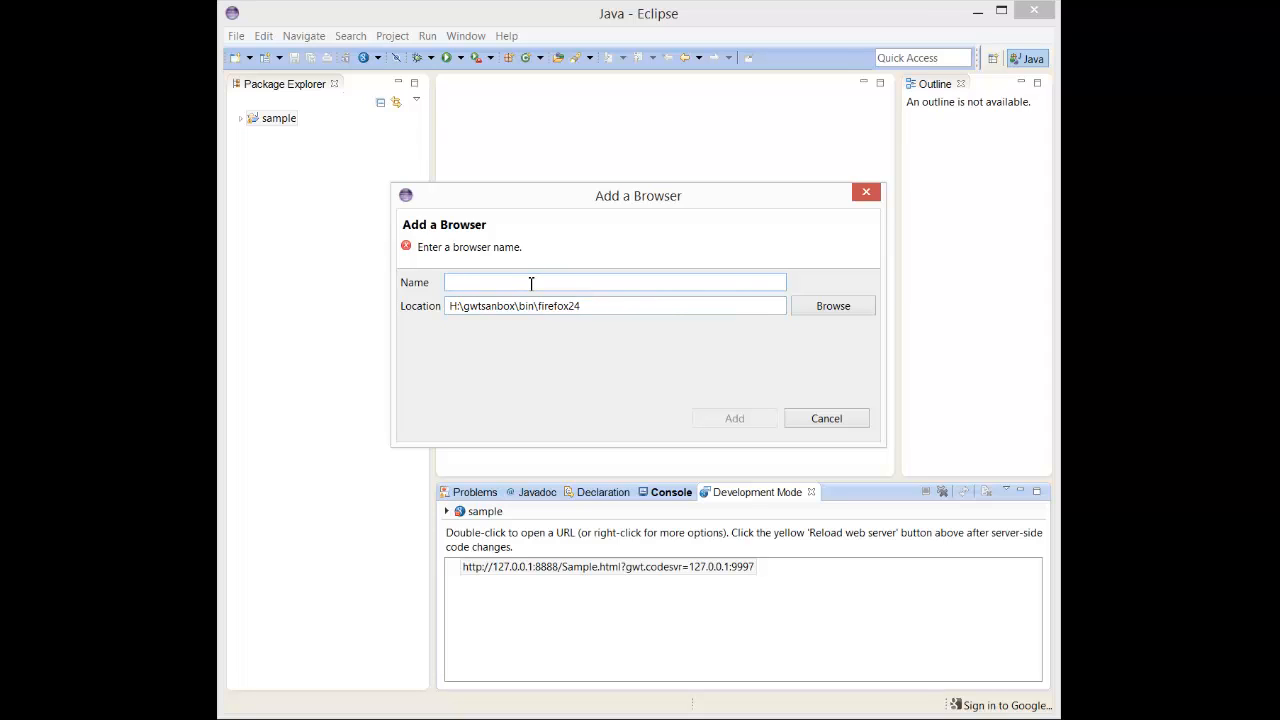
pyautogui.write('firefo')
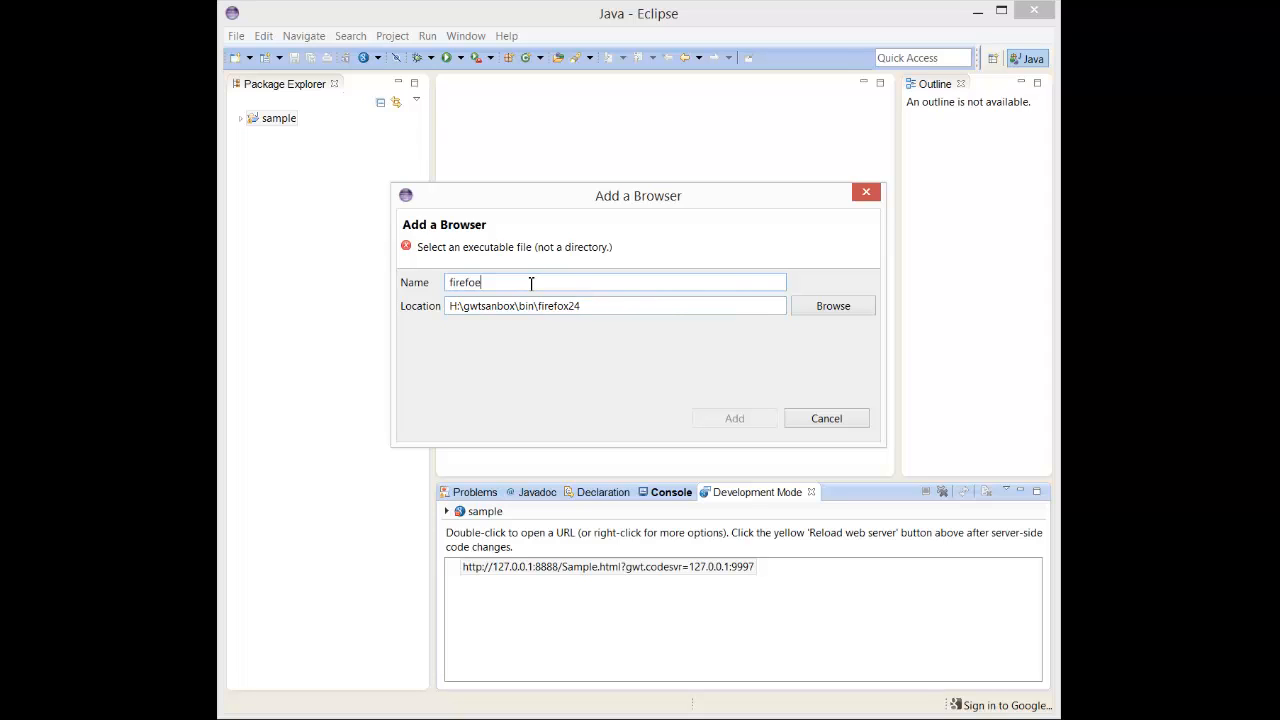
pyautogui.write('x24')
# - Browse to firefox.exe inside the firefox24 folder as the browser location and add the browser
pyautogui.click(649, 303)
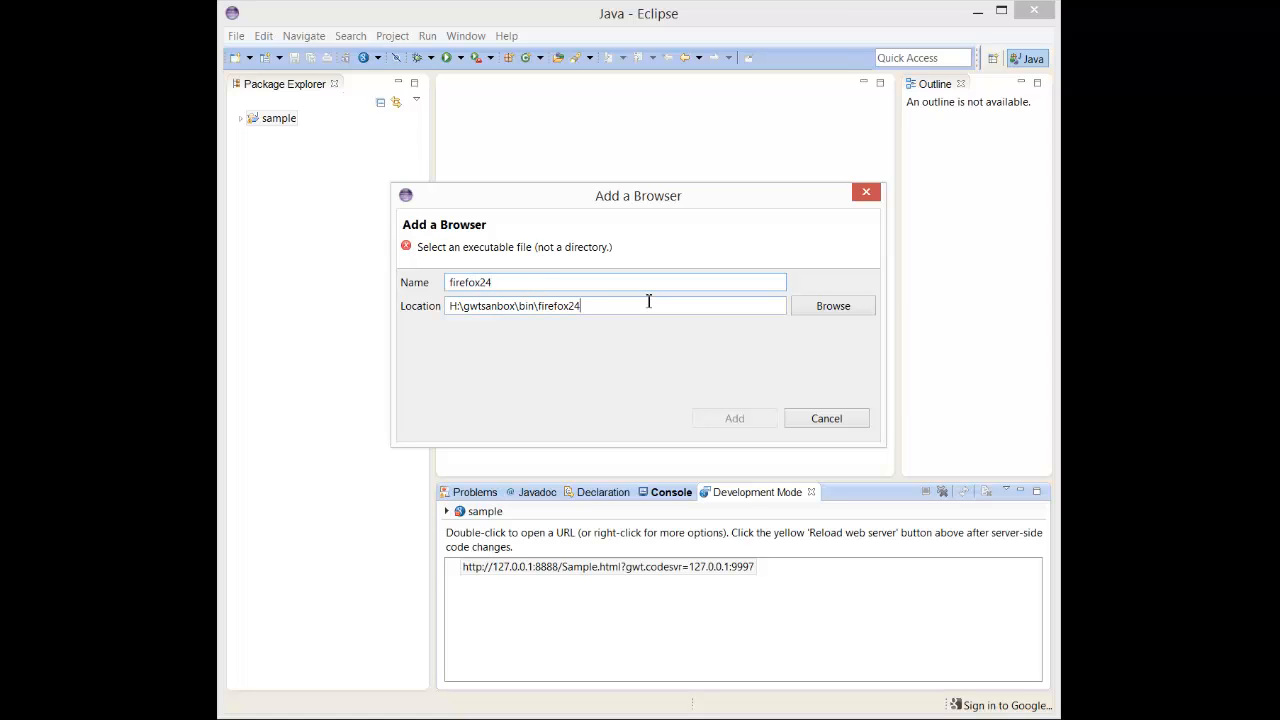
pyautogui.click(822, 309)
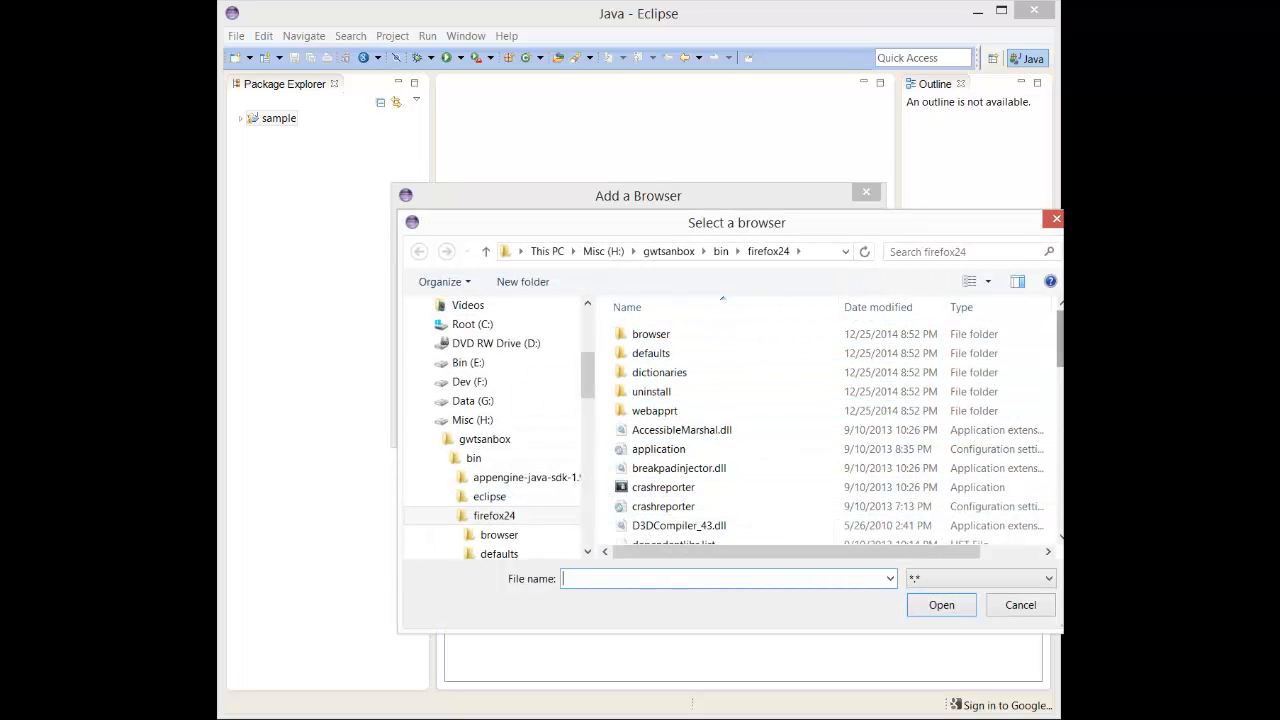
pyautogui.scroll(-3, 908, 371)
pyautogui.click(766, 366)
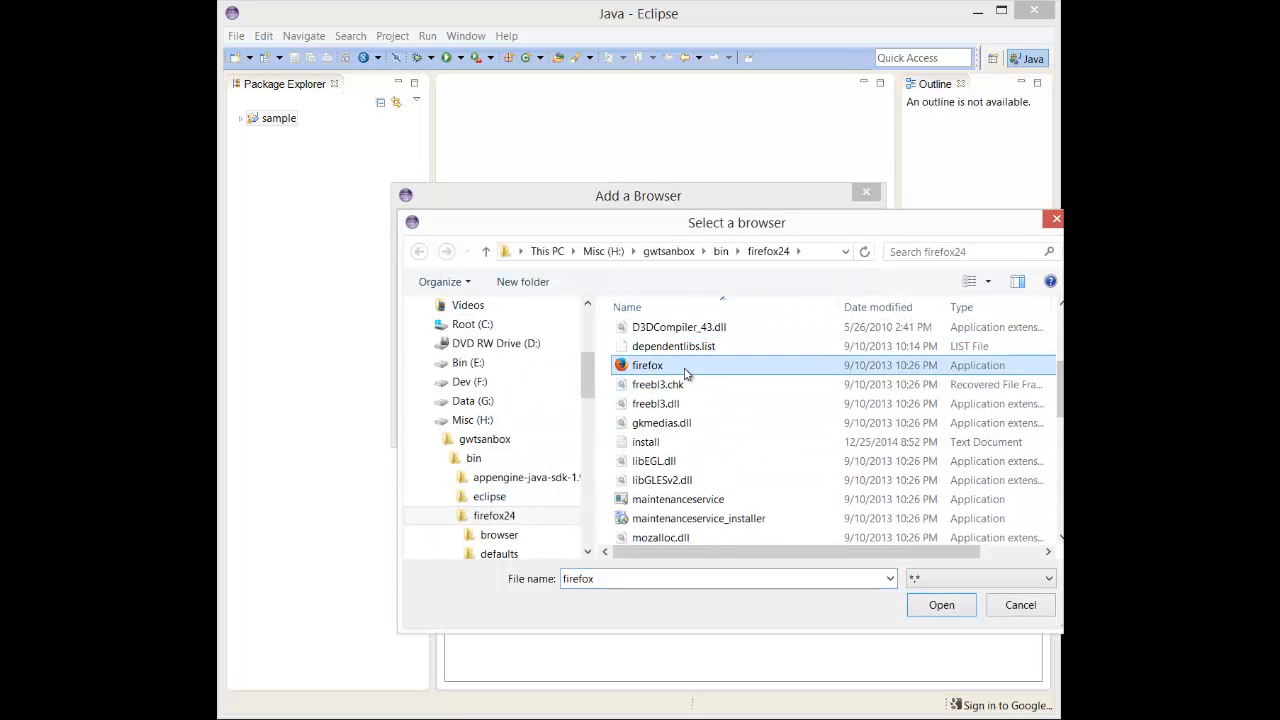
pyautogui.click(926, 608)
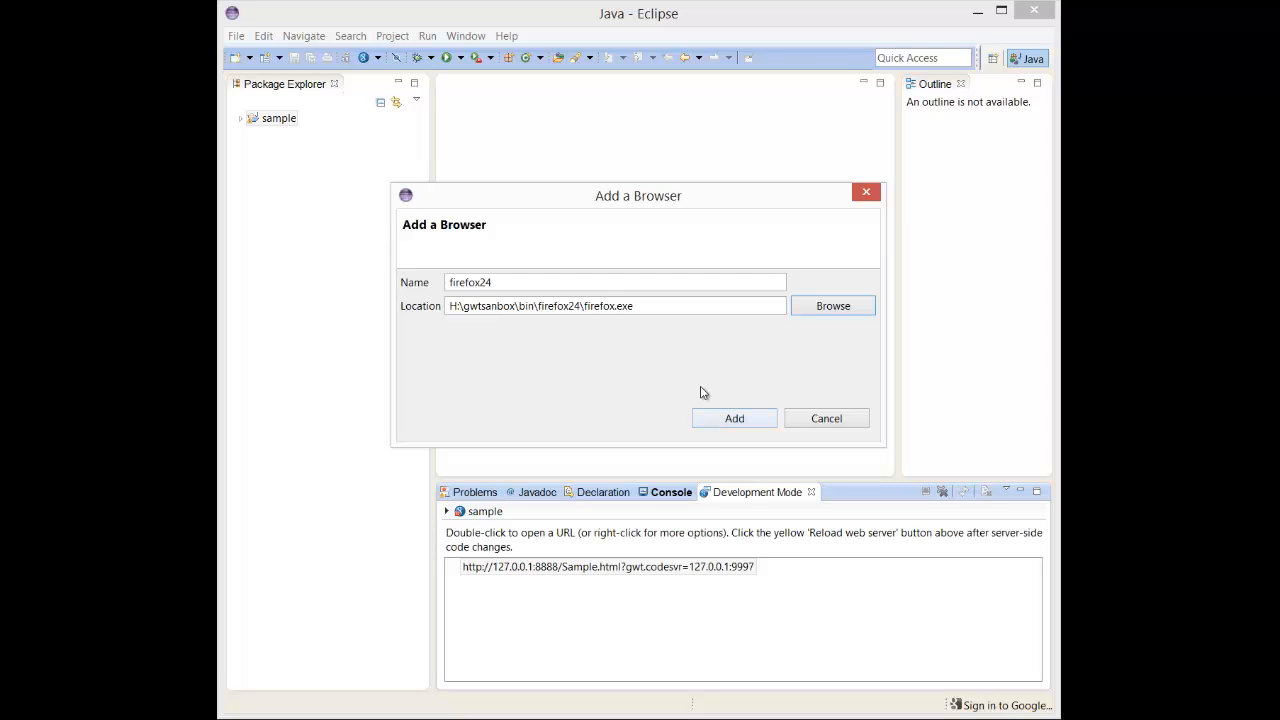
pyautogui.click(717, 421)
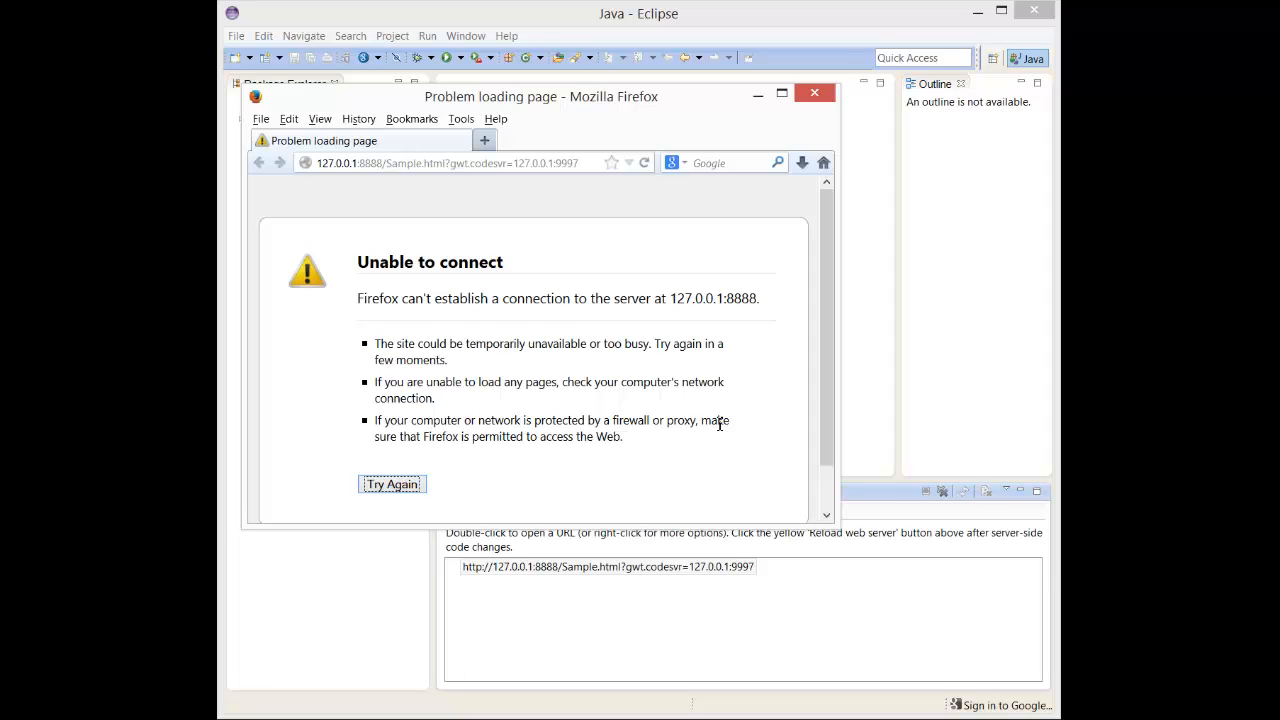
# - Try reloading the Sample page in the launched Firefox window, then close Firefox
pyautogui.click(548, 162)
pyautogui.press('Return')
pyautogui.click(815, 96)
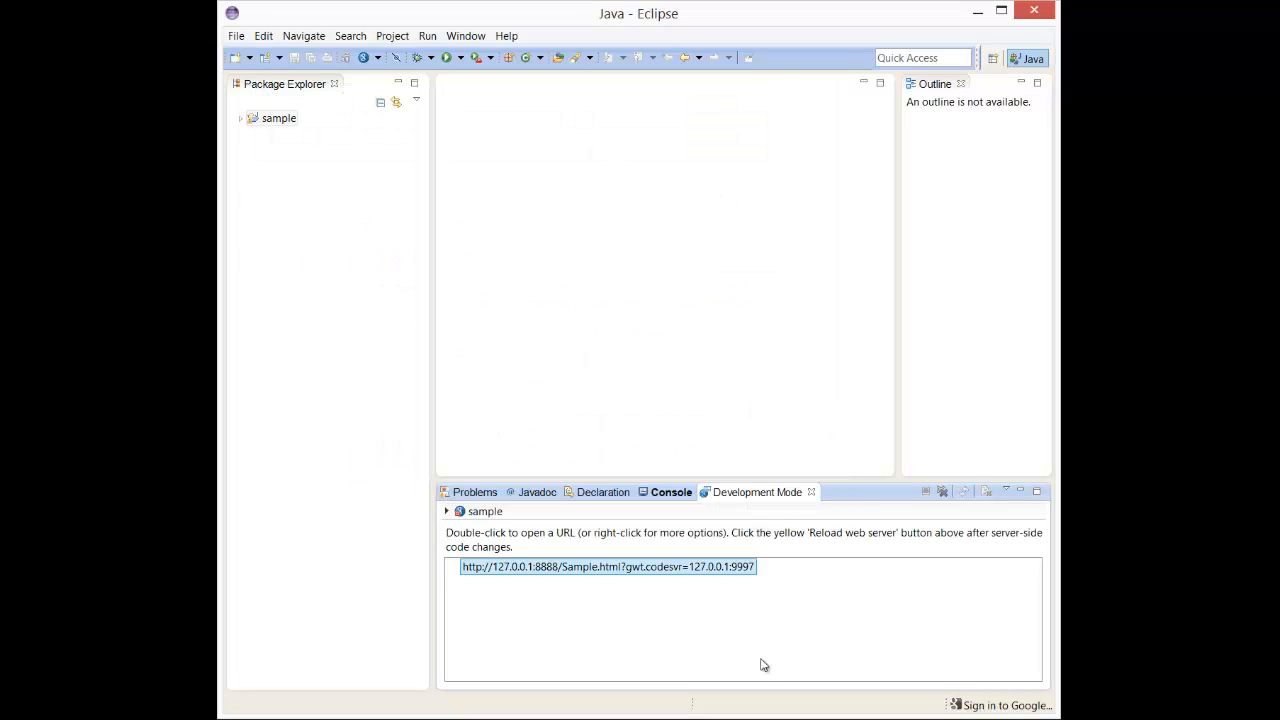
# - Clear the development mode view and run the sample project as a Web Application
pyautogui.click(941, 492)
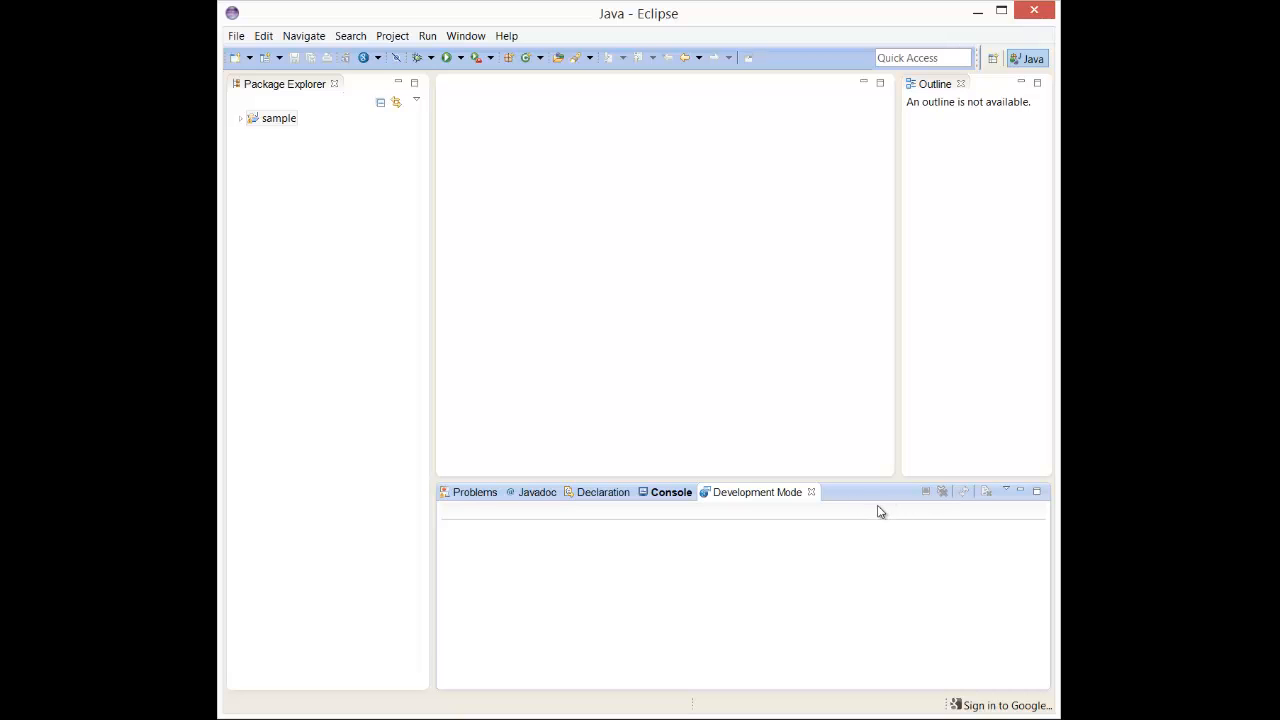
pyautogui.click(281, 122)
pyautogui.rightClick(281, 122)
pyautogui.click(794, 558)
pyautogui.click(788, 497)
pyautogui.click(262, 122)
pyautogui.rightClick(261, 124)
pyautogui.moveTo(311, 478)
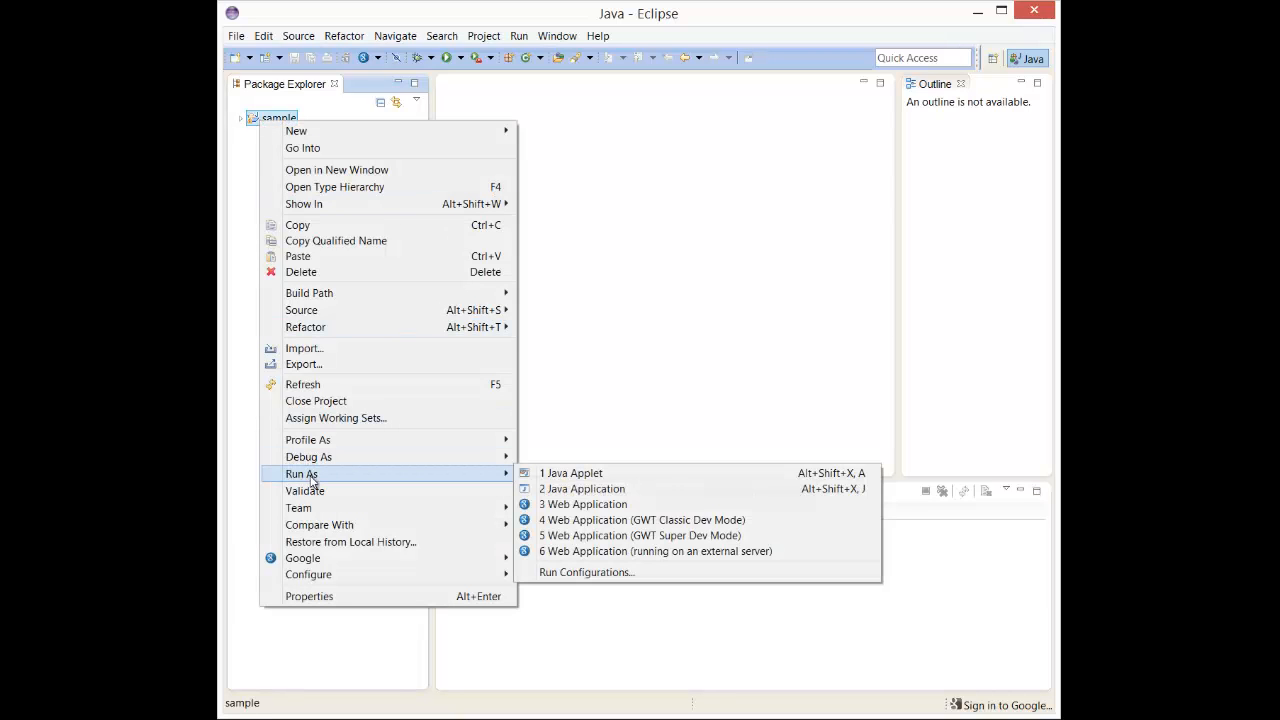
pyautogui.click(583, 505)
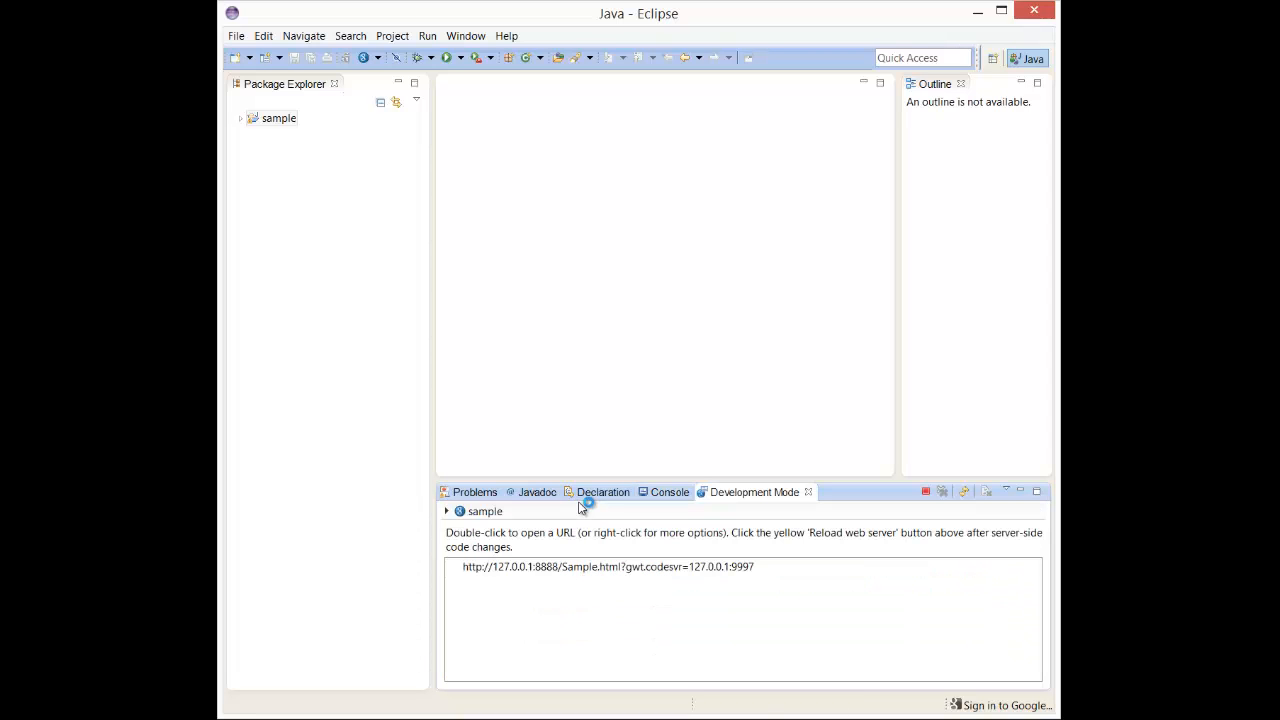
# - Open the development mode URL in Firefox and check its version in About Firefox before closing it
pyautogui.click(593, 568)
pyautogui.doubleClick(593, 568)
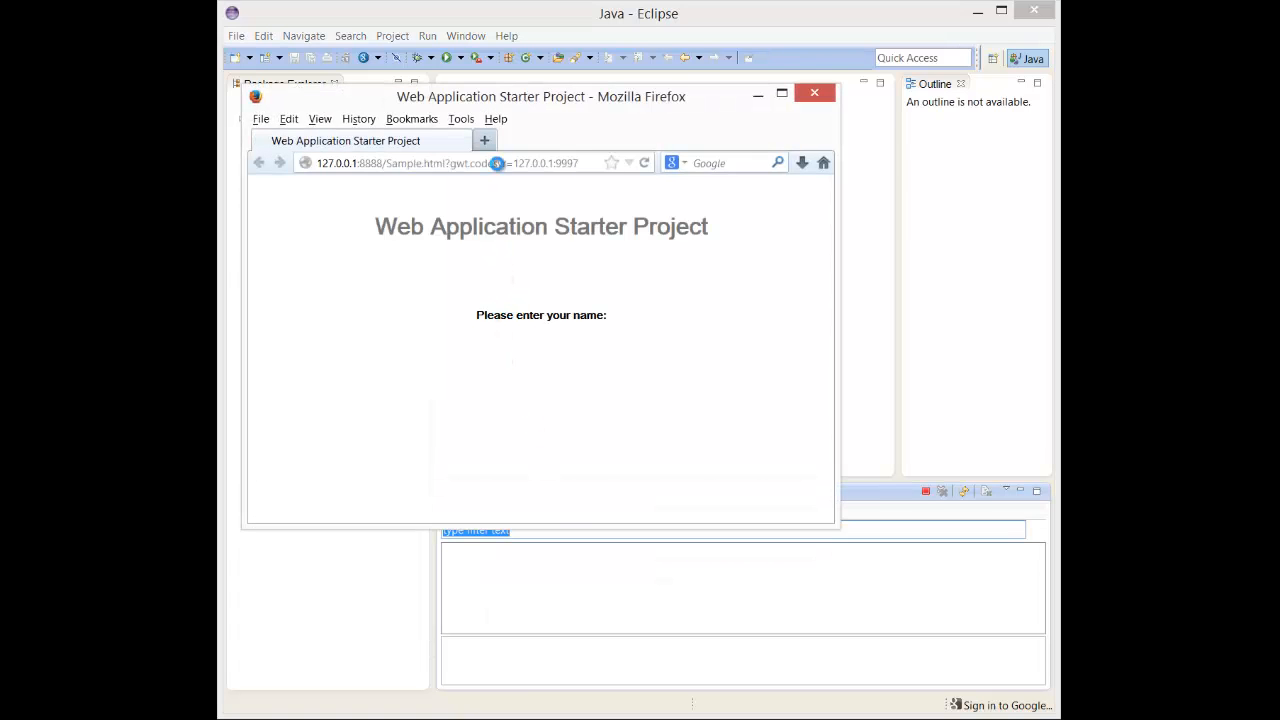
pyautogui.click(496, 120)
pyautogui.click(532, 245)
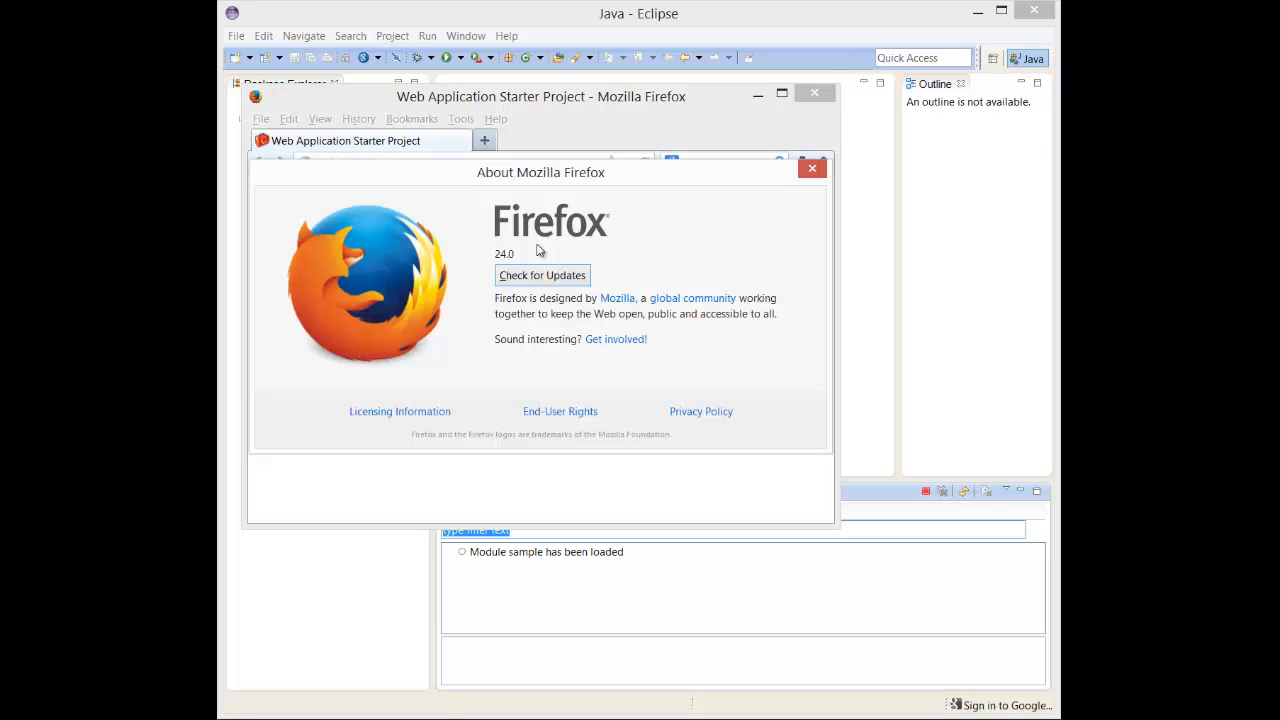
pyautogui.click(811, 170)
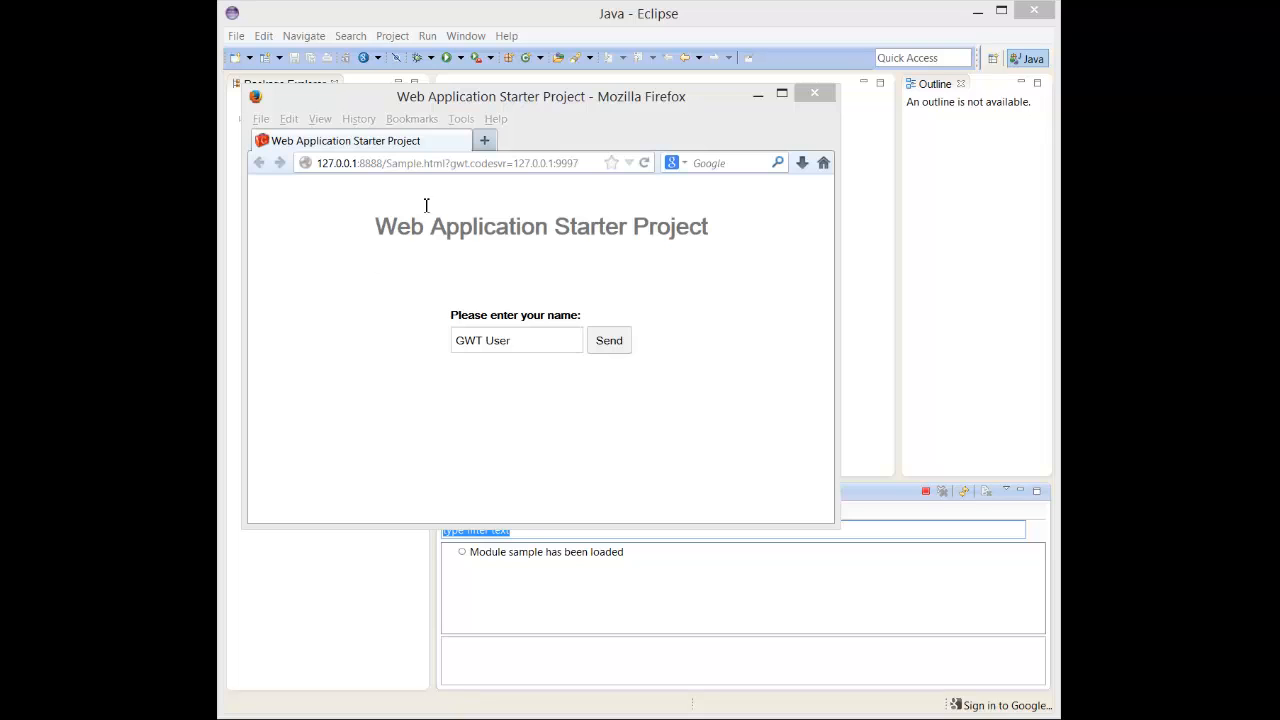
# - Open About Firefox again to review the version, then close it
pyautogui.click(495, 119)
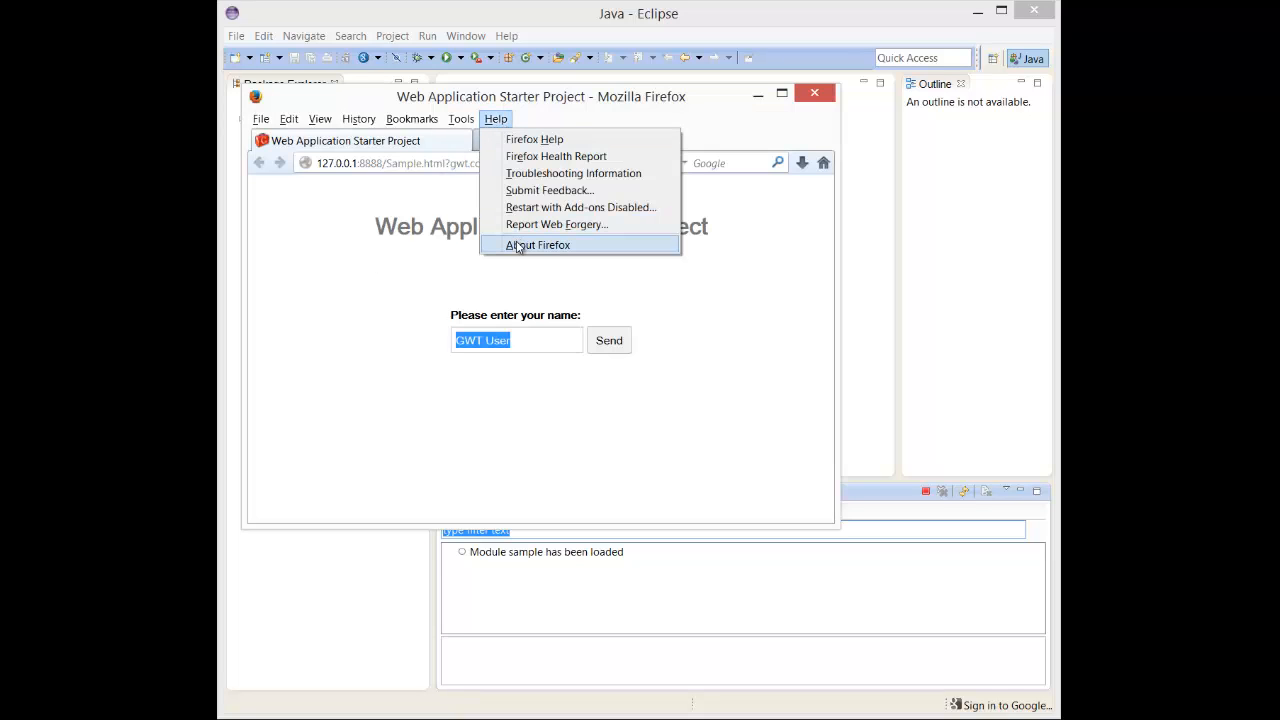
pyautogui.click(522, 245)
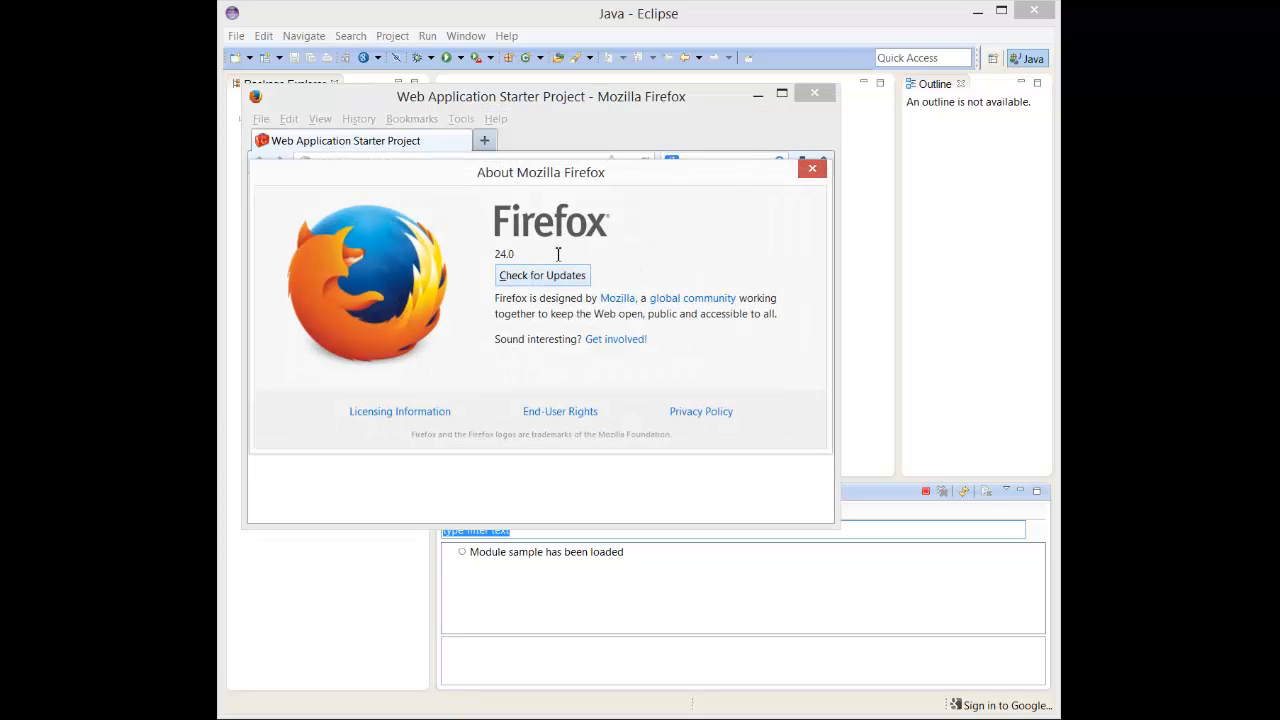
pyautogui.click(810, 171)
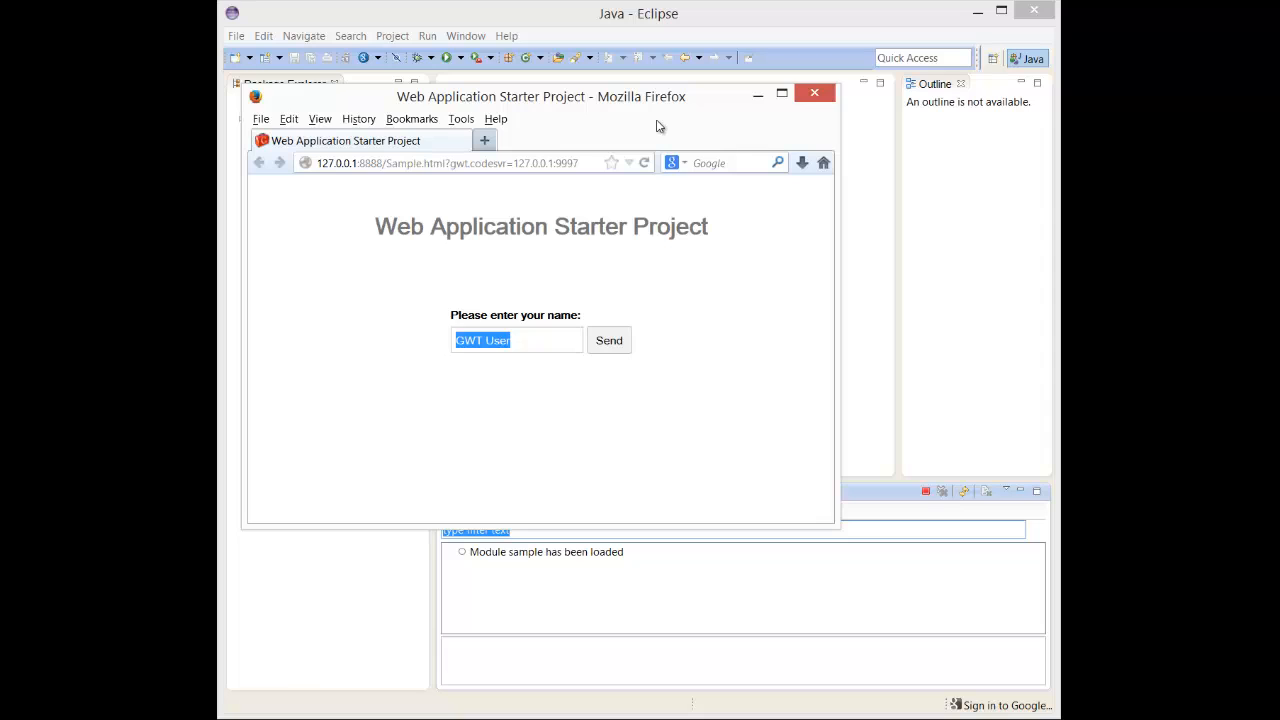
# - Send the default name GWT User to the server from the starter page and close the reply dialog
pyautogui.click(512, 291)
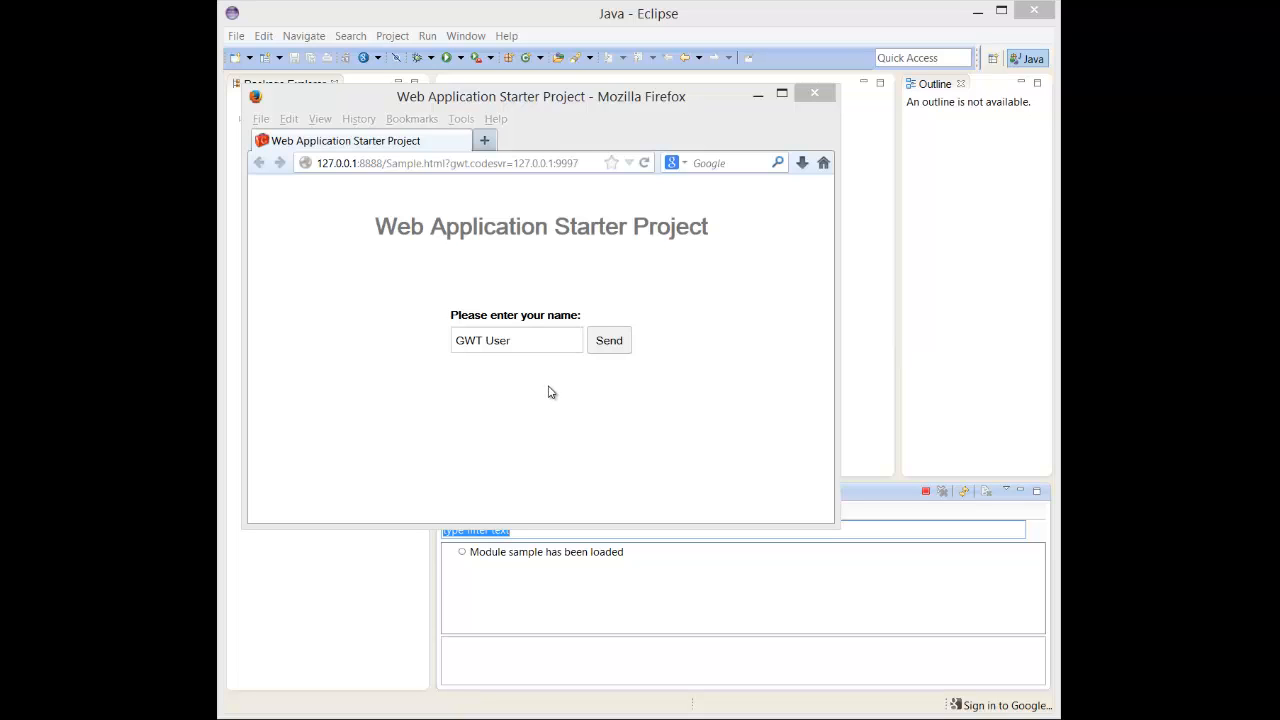
pyautogui.click(608, 343)
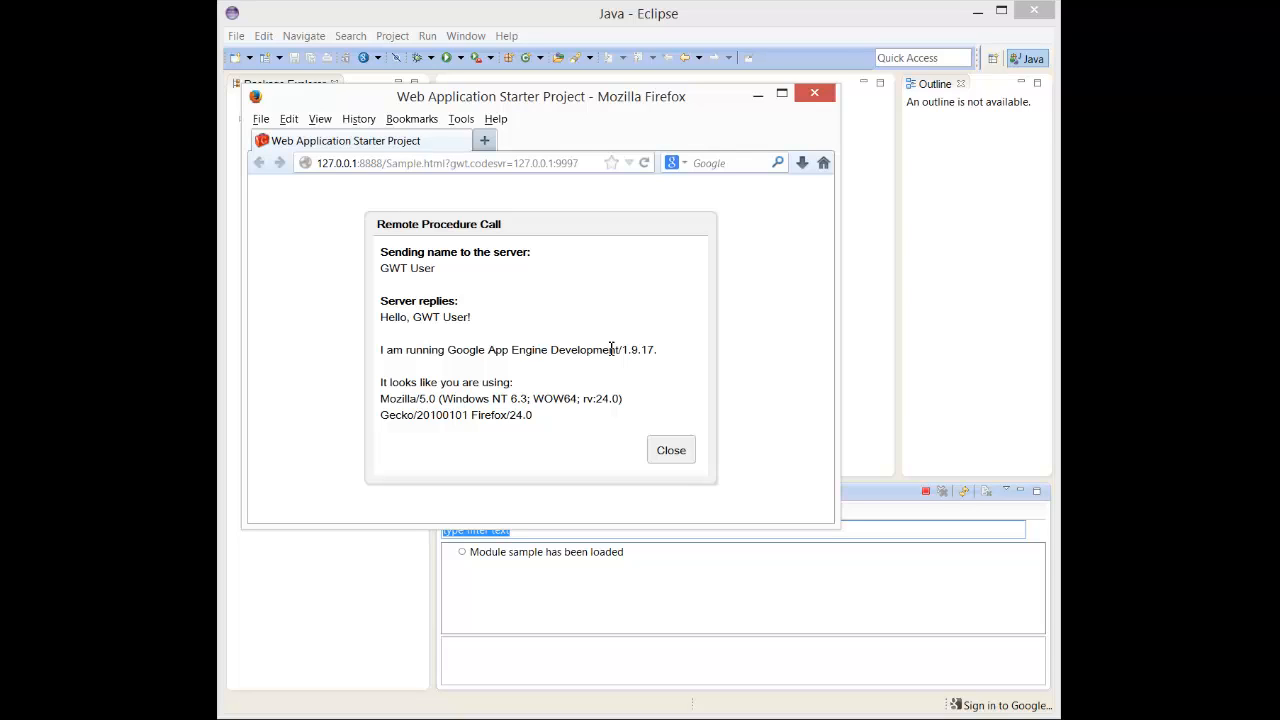
pyautogui.click(672, 455)
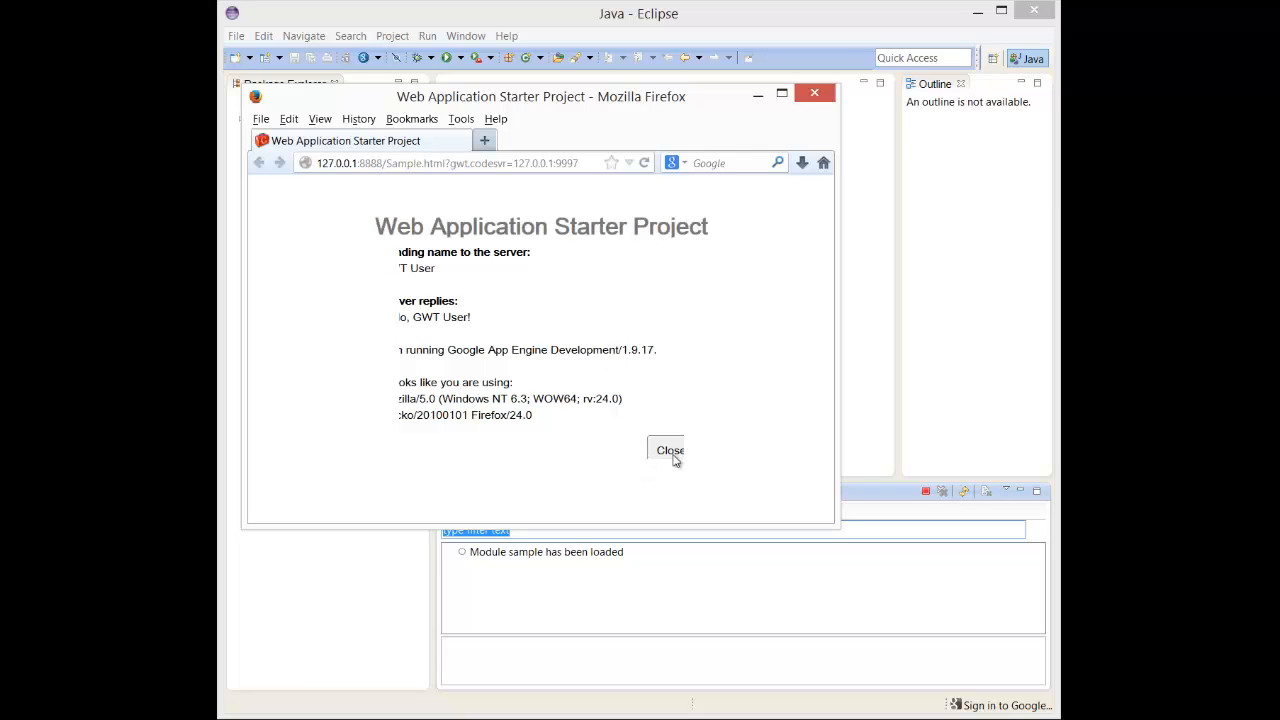